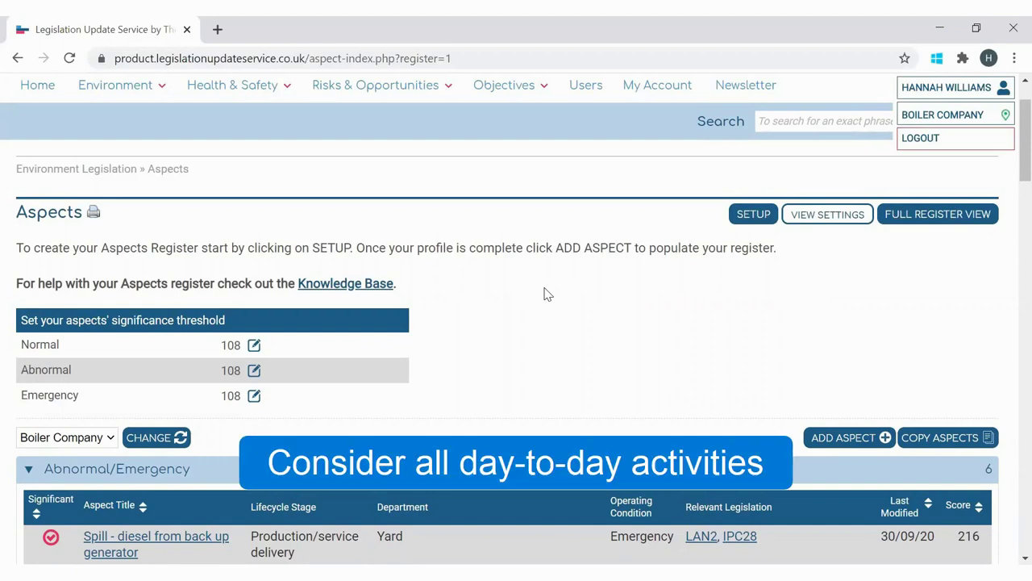
# - Collapse the Abnormal/Emergency, Air Emissions, Community Issues and Energy / Utility Use categories in the aspects register
pyautogui.scroll(-2, 544, 294)
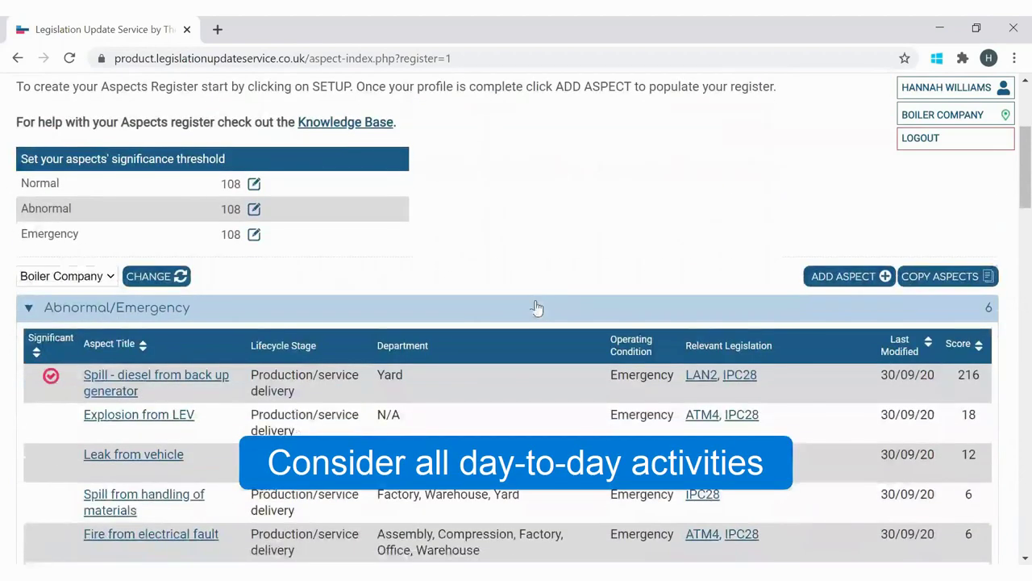
pyautogui.scroll(-1, 509, 309)
pyautogui.click(445, 232)
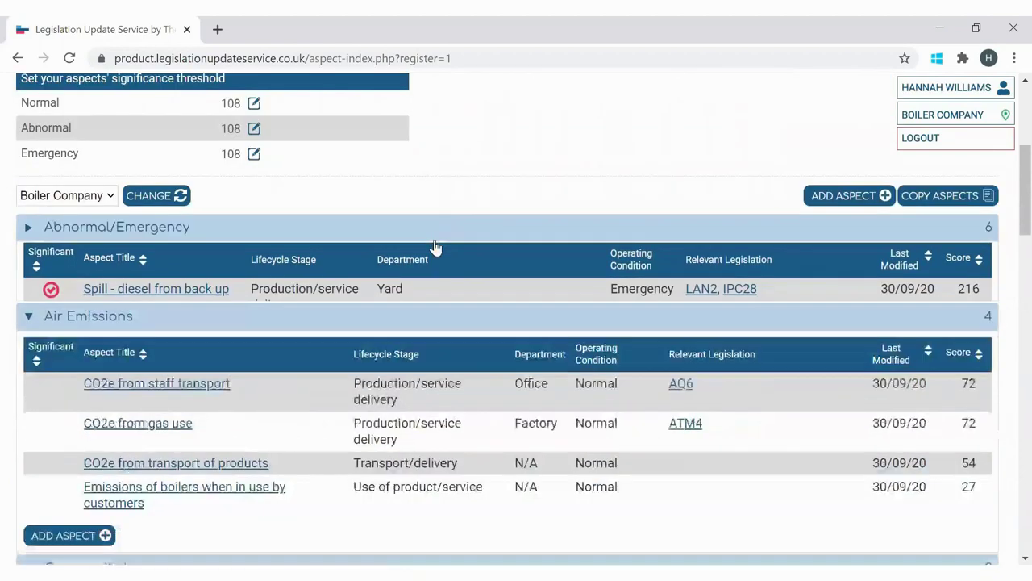
pyautogui.click(416, 260)
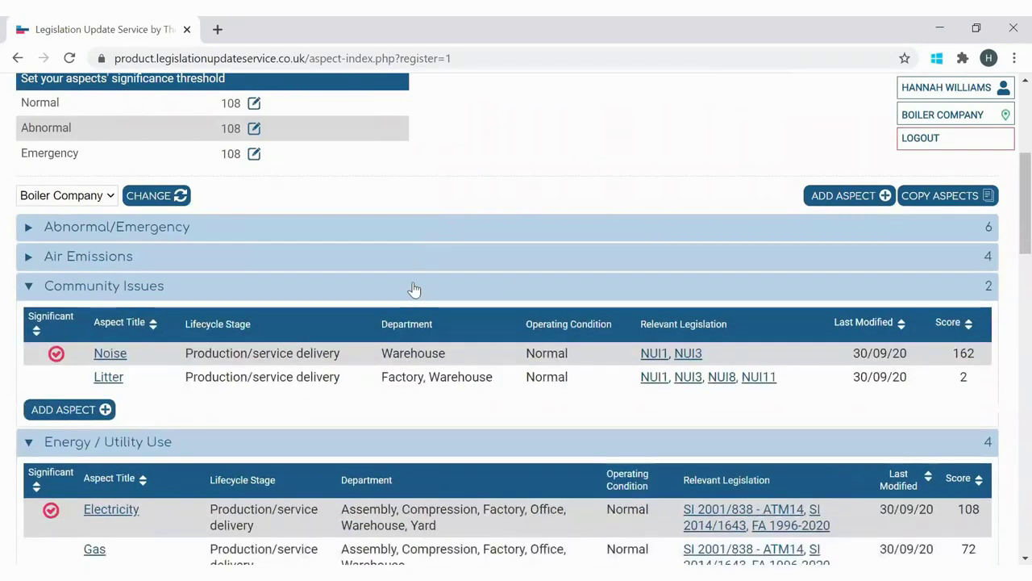
pyautogui.click(414, 287)
pyautogui.click(418, 317)
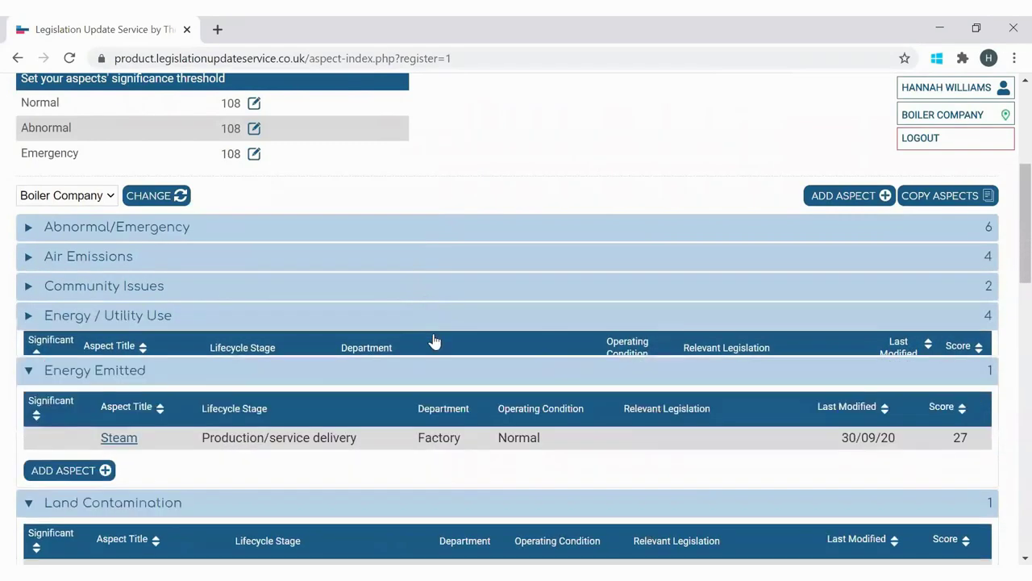
# - Collapse the Energy Emitted, Land Contamination, Material Use, Releases to Water and Waste categories
pyautogui.scroll(-1, 424, 346)
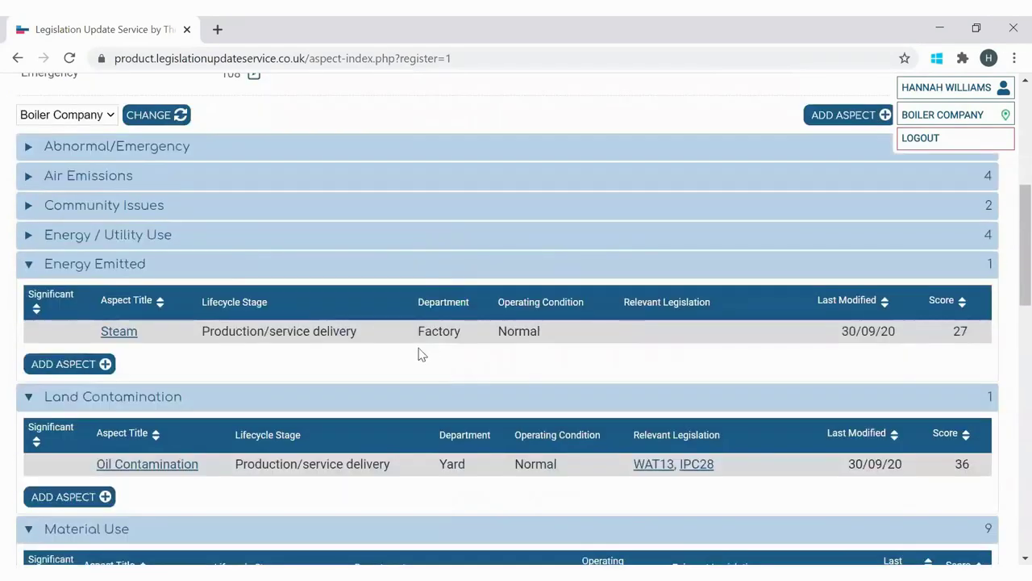
pyautogui.click(374, 273)
pyautogui.click(349, 296)
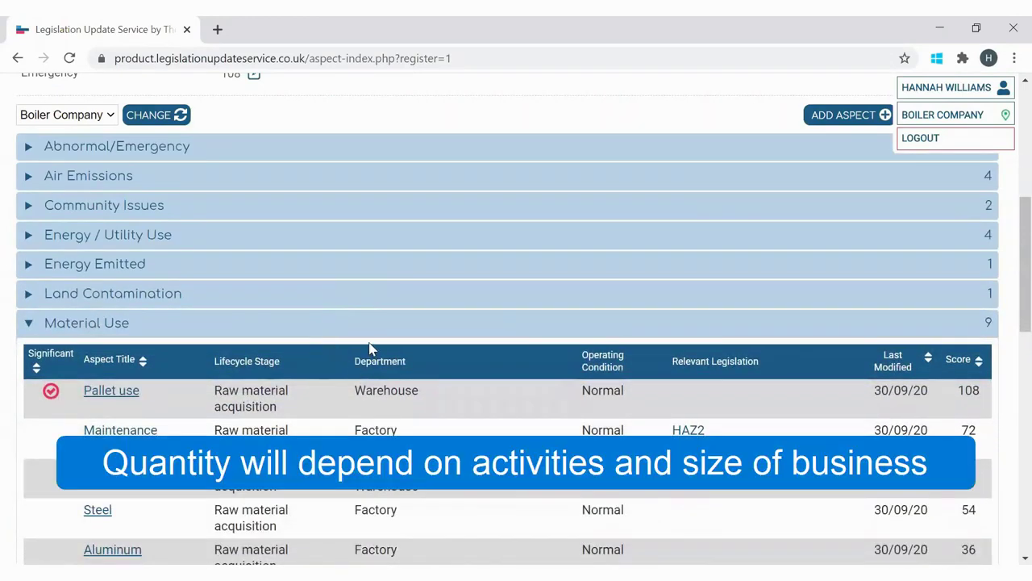
pyautogui.click(320, 329)
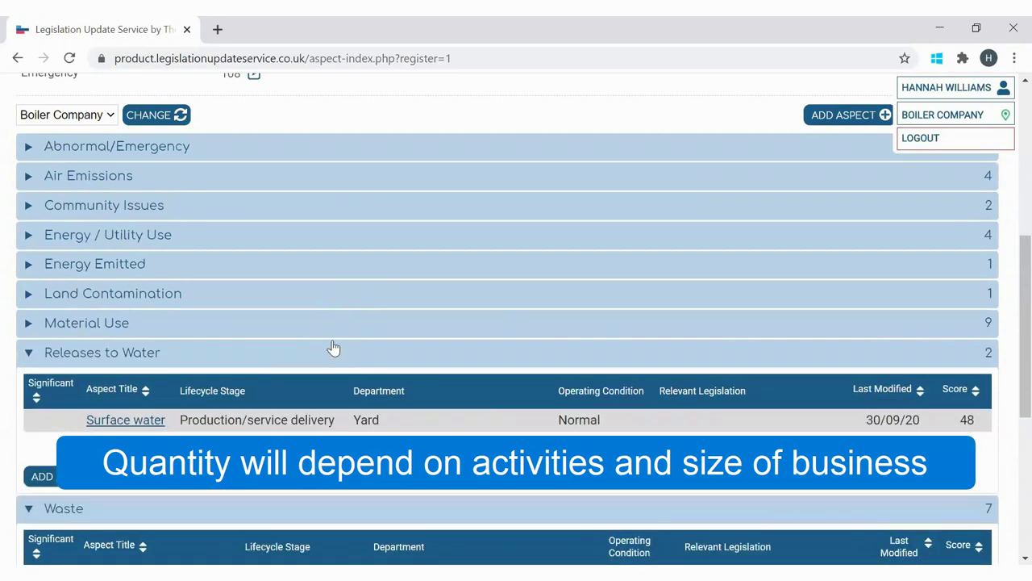
pyautogui.click(313, 355)
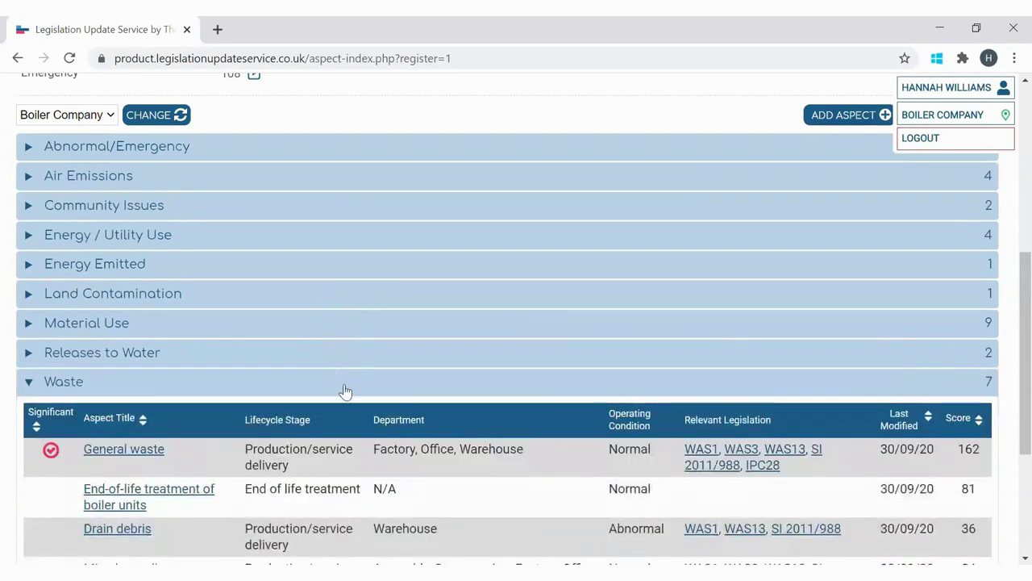
pyautogui.click(344, 387)
pyautogui.scroll(1, 356, 391)
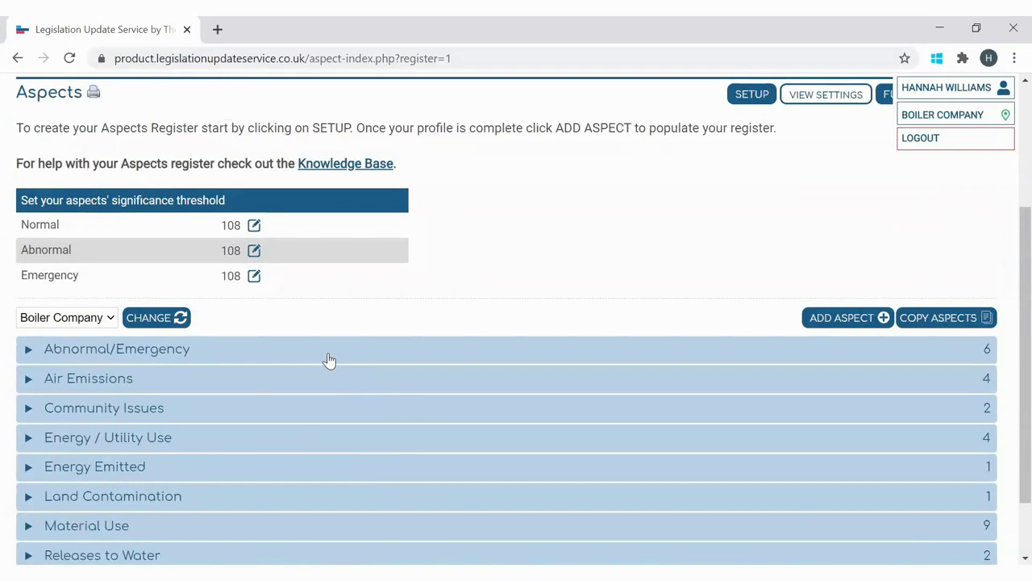
# - Expand the Air Emissions, Community Issues and Energy / Utility Use categories and review their listed aspects
pyautogui.scroll(-1, 332, 361)
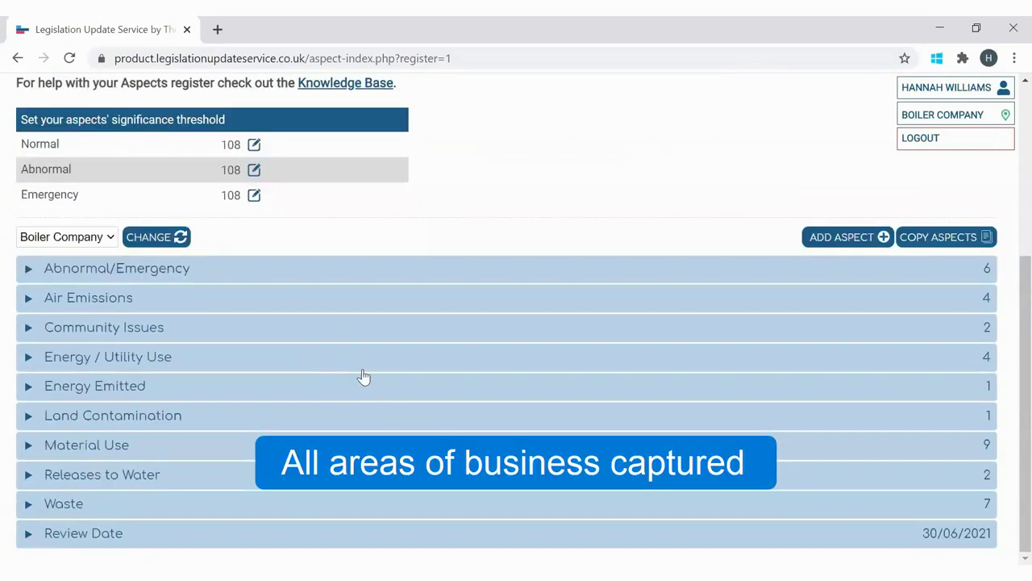
pyautogui.click(336, 306)
pyautogui.scroll(-1, 392, 391)
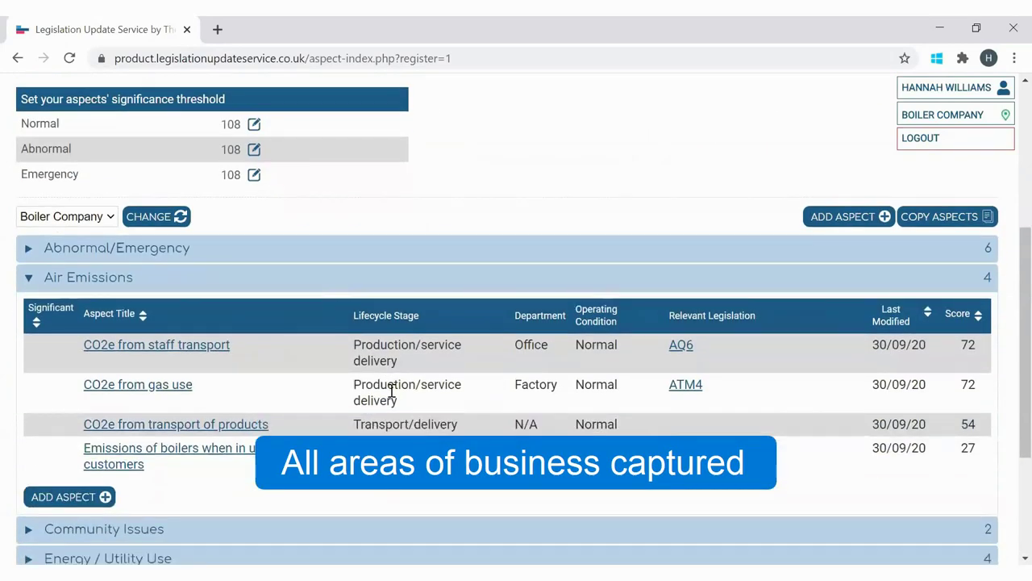
pyautogui.scroll(-2, 392, 391)
pyautogui.click(379, 392)
pyautogui.scroll(-2, 385, 403)
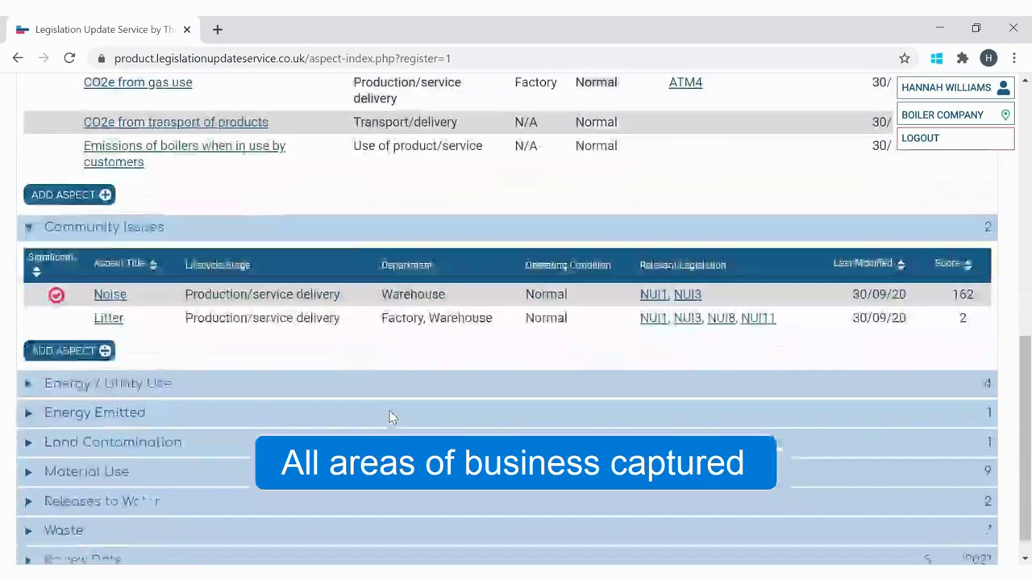
pyautogui.click(373, 393)
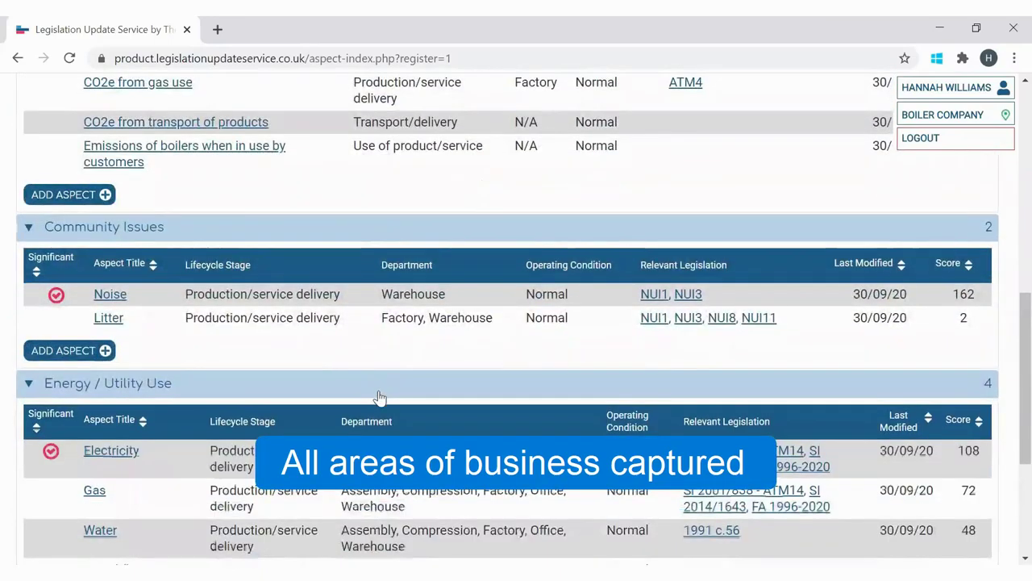
pyautogui.scroll(-3, 380, 407)
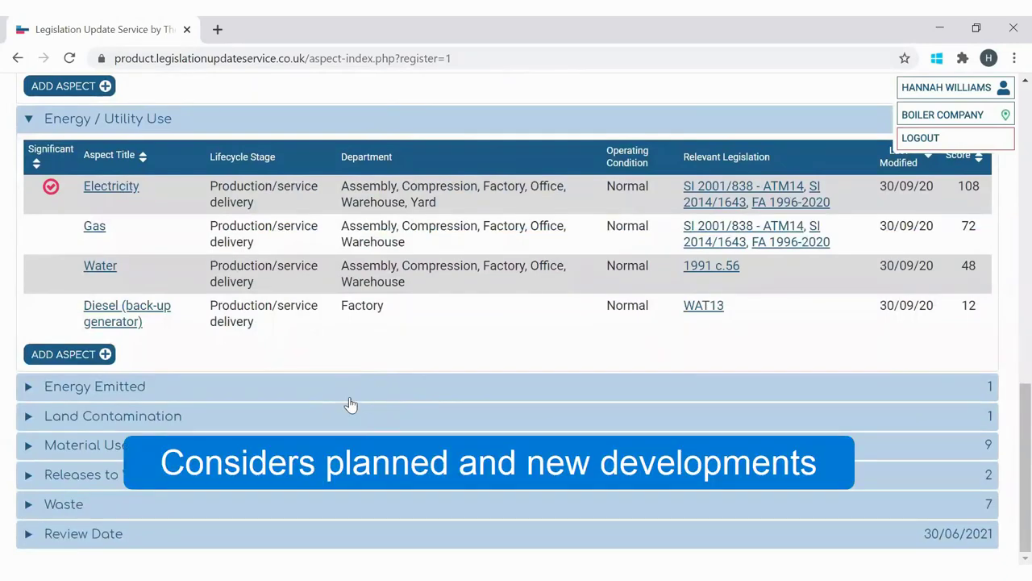
# - Collapse the open Community Issues, Air Emissions and Energy / Utility Use categories again
pyautogui.scroll(5, 351, 404)
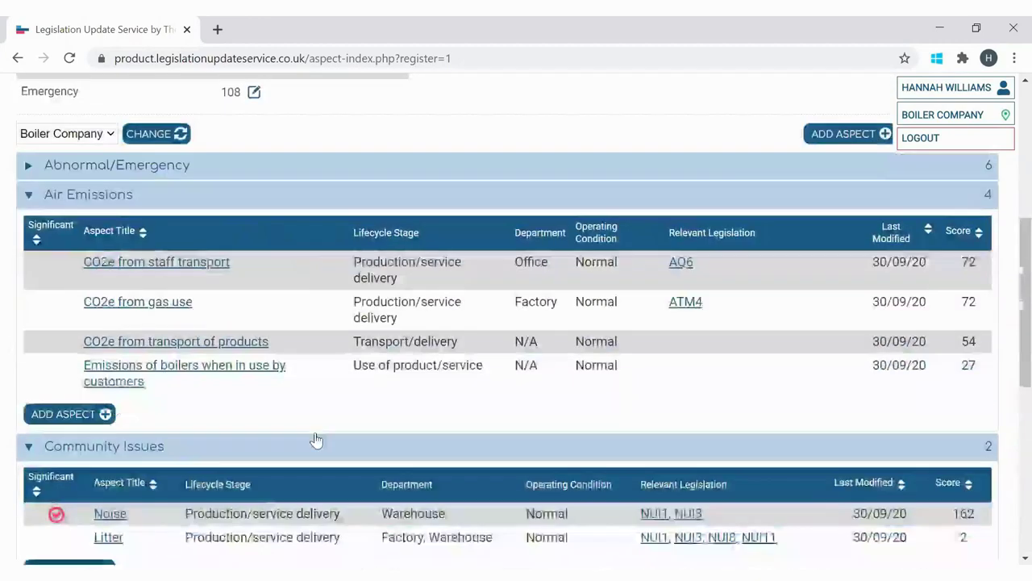
pyautogui.click(322, 437)
pyautogui.click(362, 200)
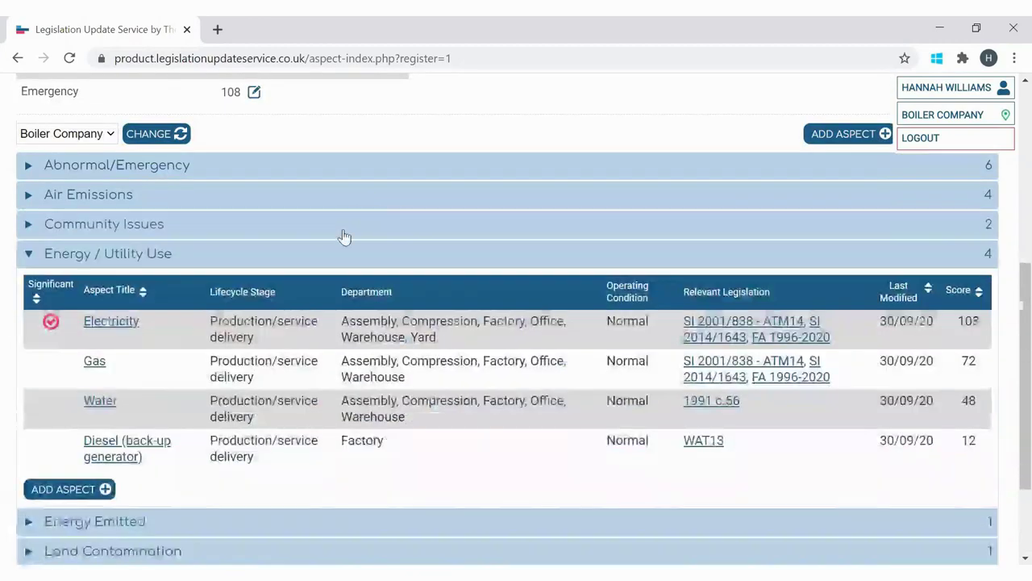
pyautogui.click(328, 268)
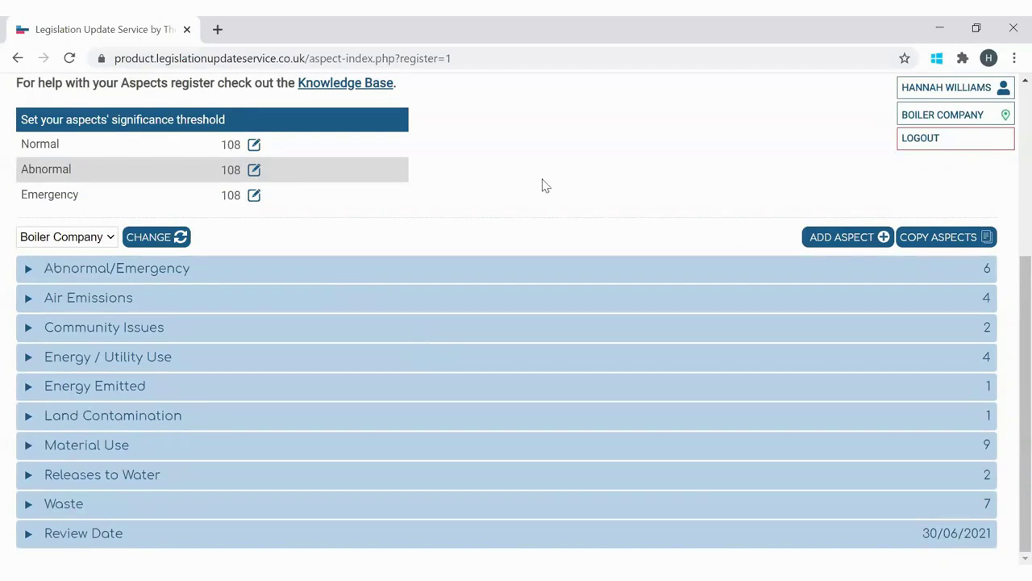
# - Expand the Abnormal/Emergency category, review its emergency aspects, and collapse it again
pyautogui.click(395, 274)
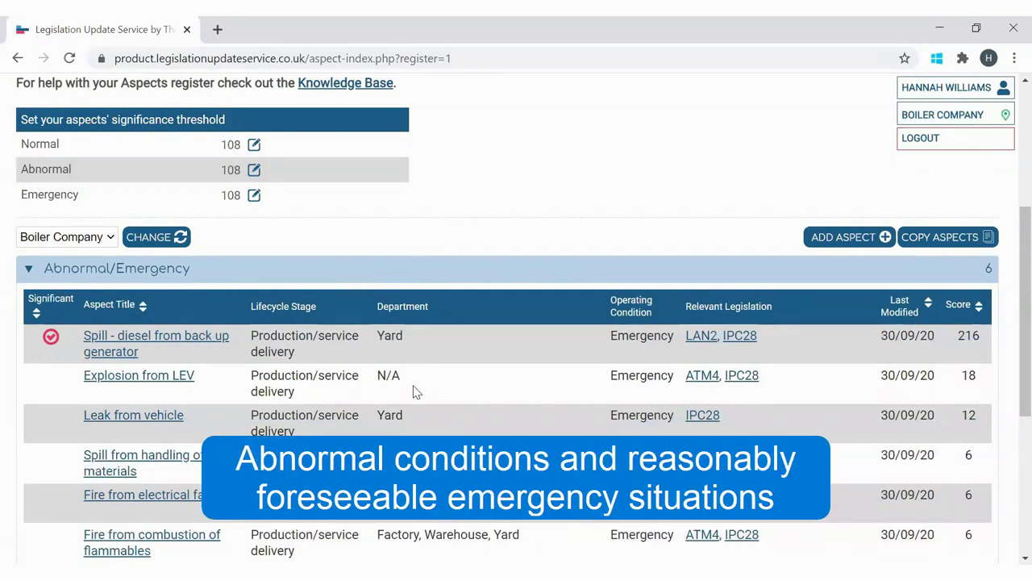
pyautogui.scroll(-1, 413, 392)
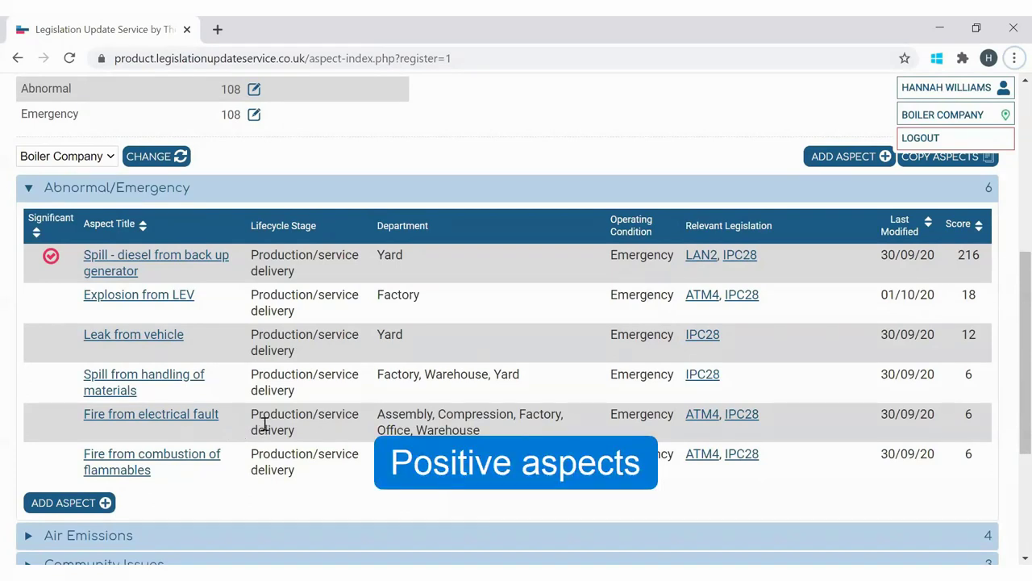
pyautogui.scroll(-1, 241, 435)
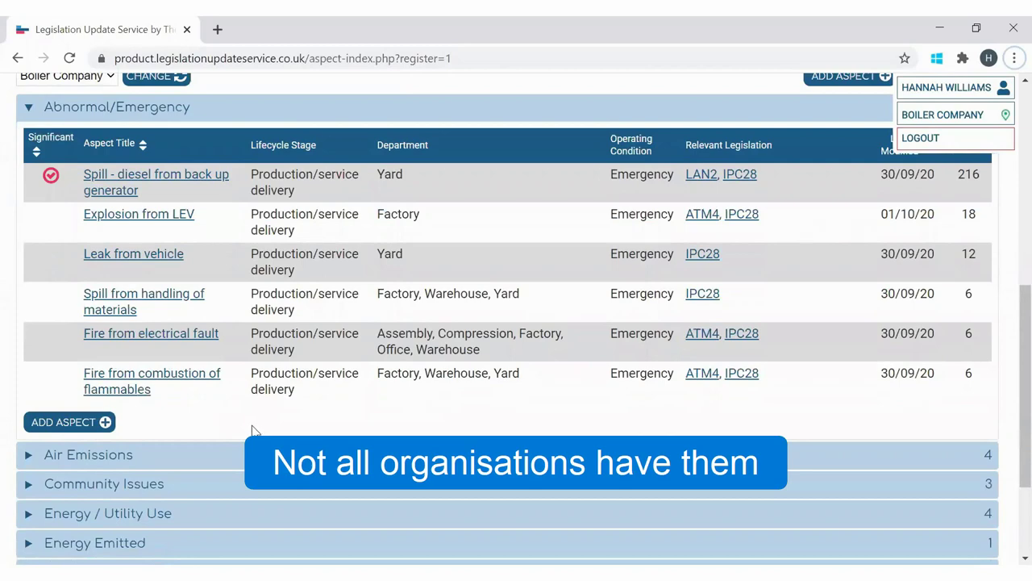
pyautogui.click(261, 115)
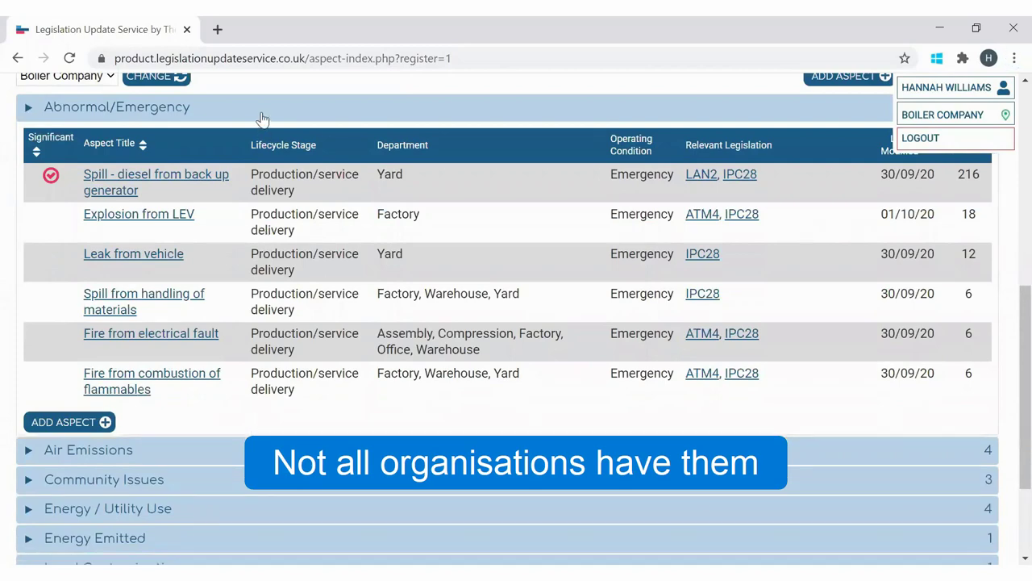
# - Expand Community Issues, highlight the Tree planting row as a positive aspect, and collapse the category
pyautogui.click(207, 330)
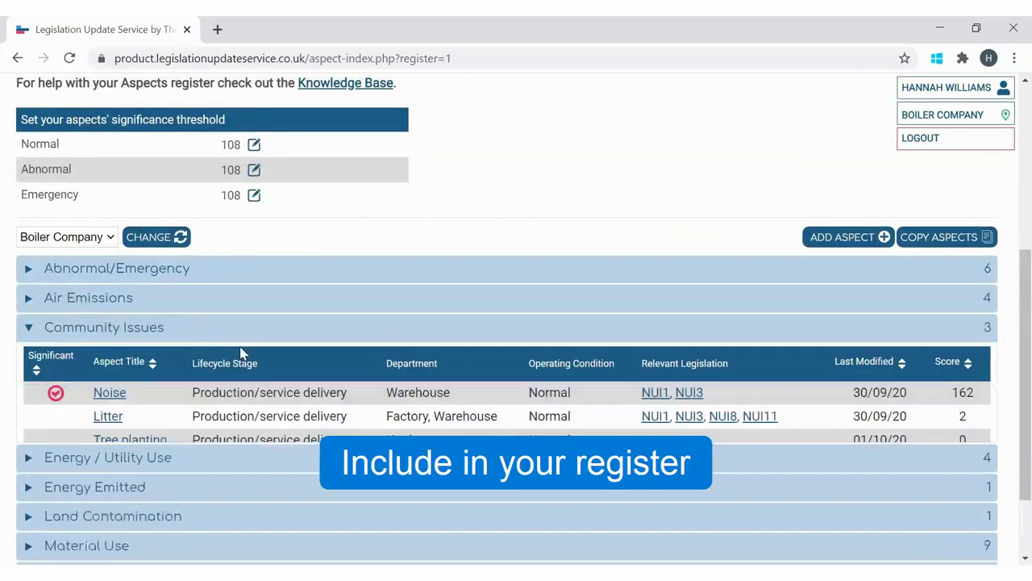
pyautogui.scroll(-1, 252, 345)
pyautogui.moveTo(92, 362); pyautogui.dragTo(970, 363)
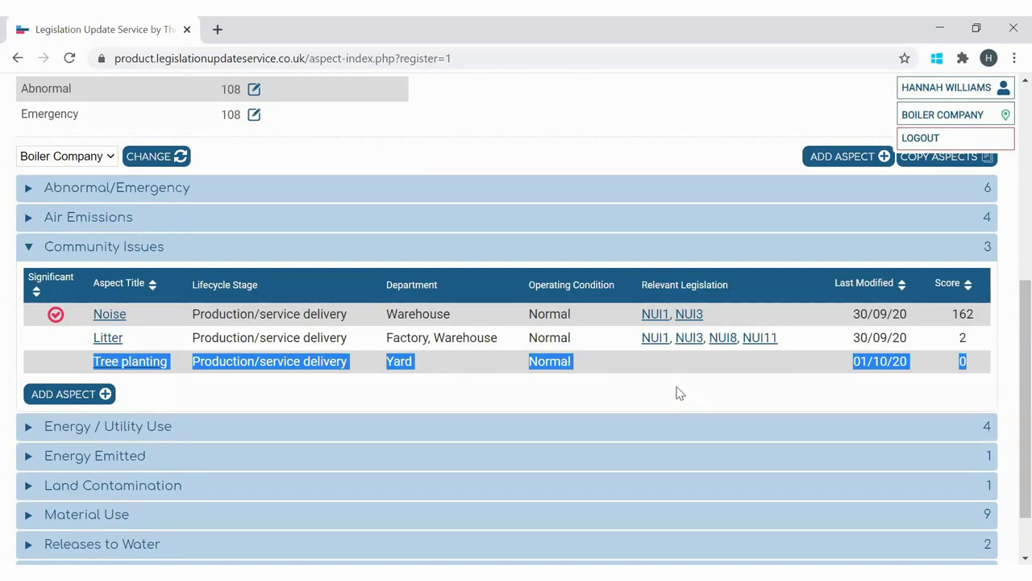
pyautogui.click(650, 253)
pyautogui.scroll(1, 599, 286)
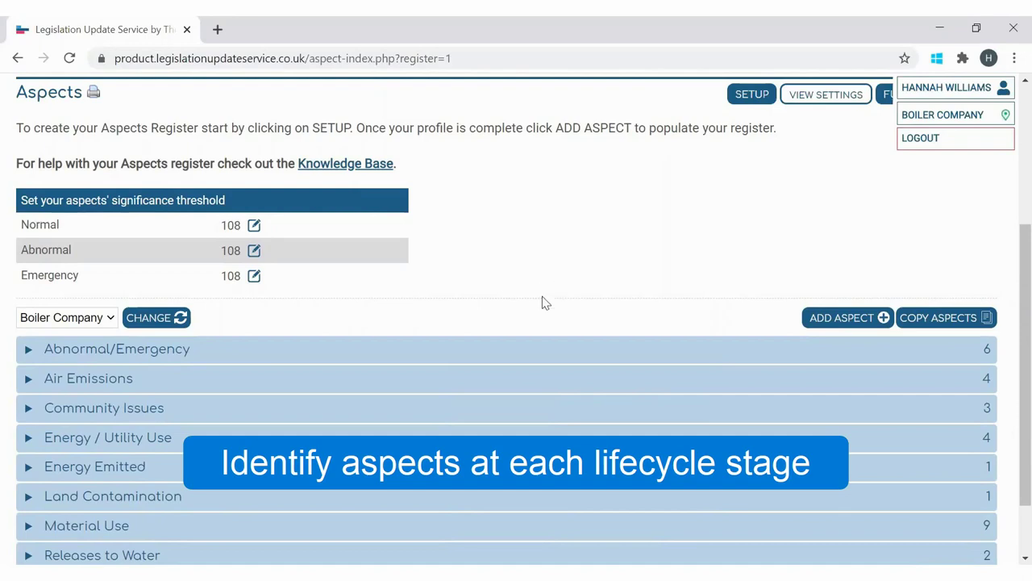
# - Expand Abnormal/Emergency, highlight the lifecycle stage of Explosion from LEV, review the other stages, and collapse the category
pyautogui.scroll(-1, 459, 291)
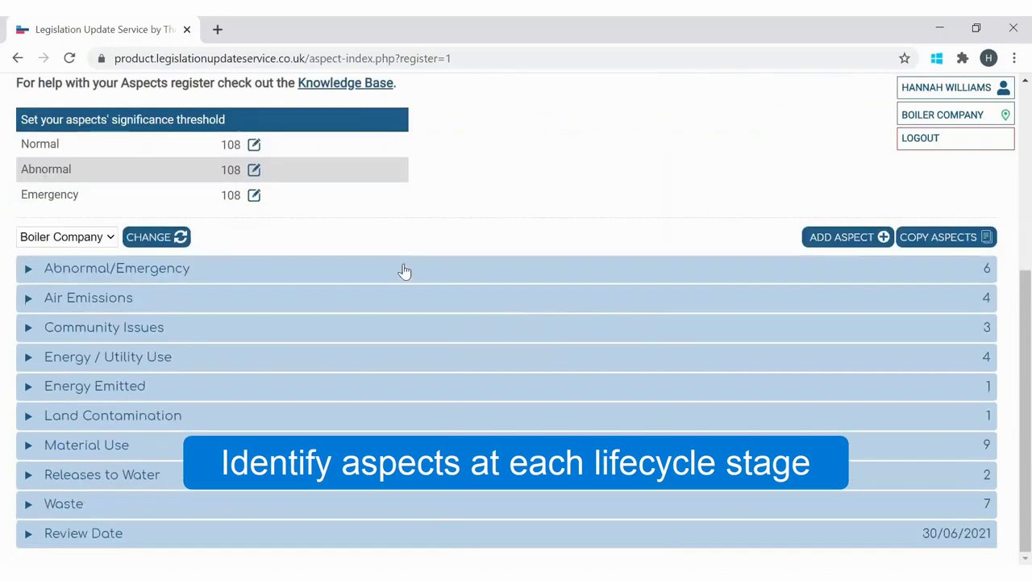
pyautogui.click(403, 270)
pyautogui.scroll(-1, 360, 307)
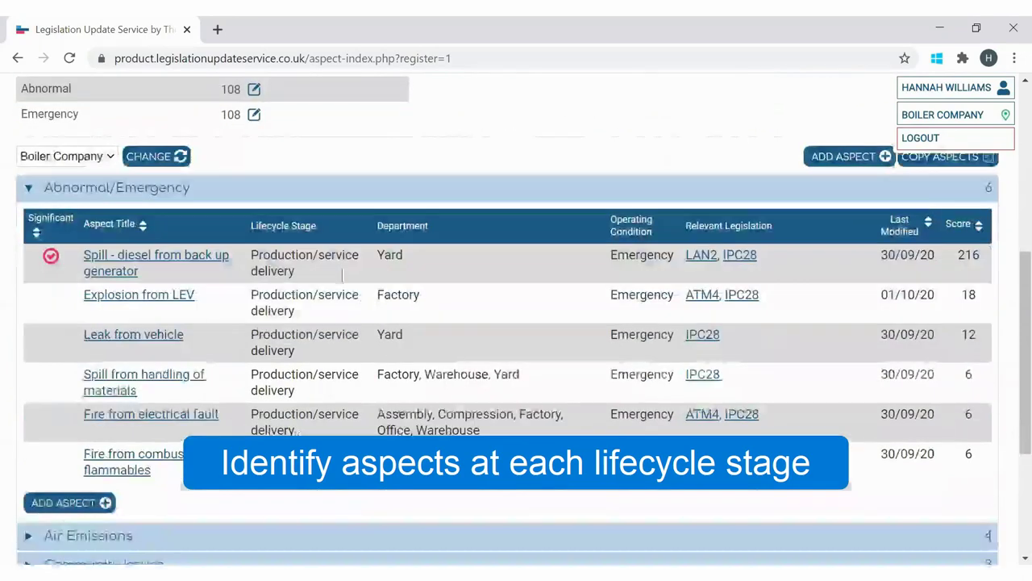
pyautogui.moveTo(256, 256); pyautogui.dragTo(295, 314)
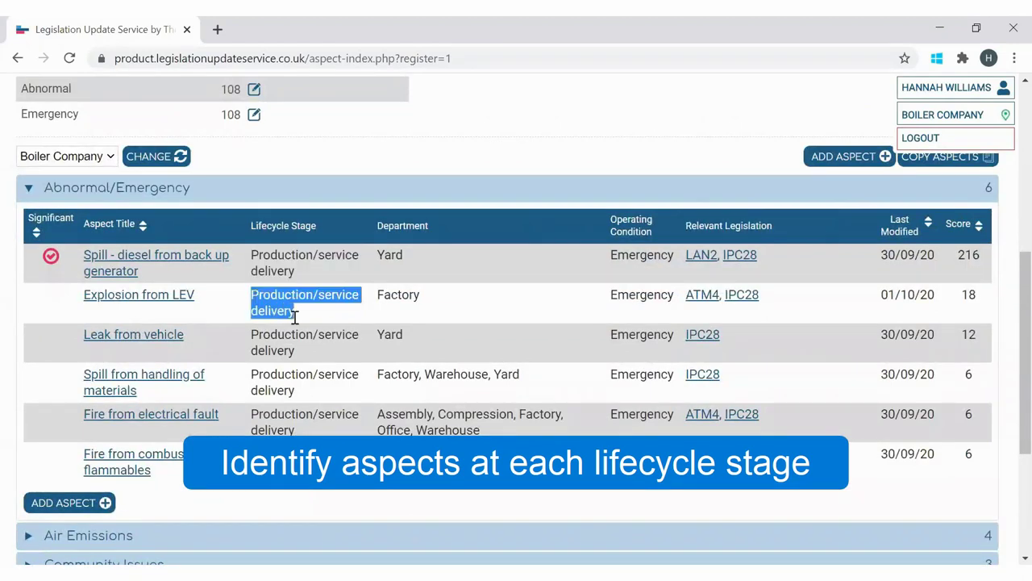
pyautogui.scroll(-1, 306, 370)
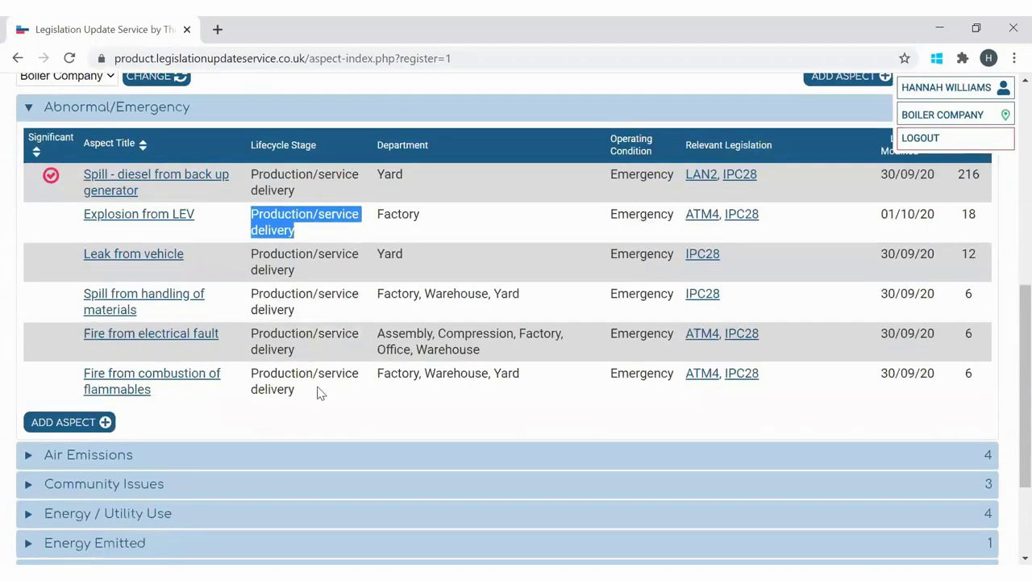
pyautogui.scroll(-2, 323, 388)
pyautogui.scroll(1, 329, 383)
pyautogui.scroll(4, 330, 383)
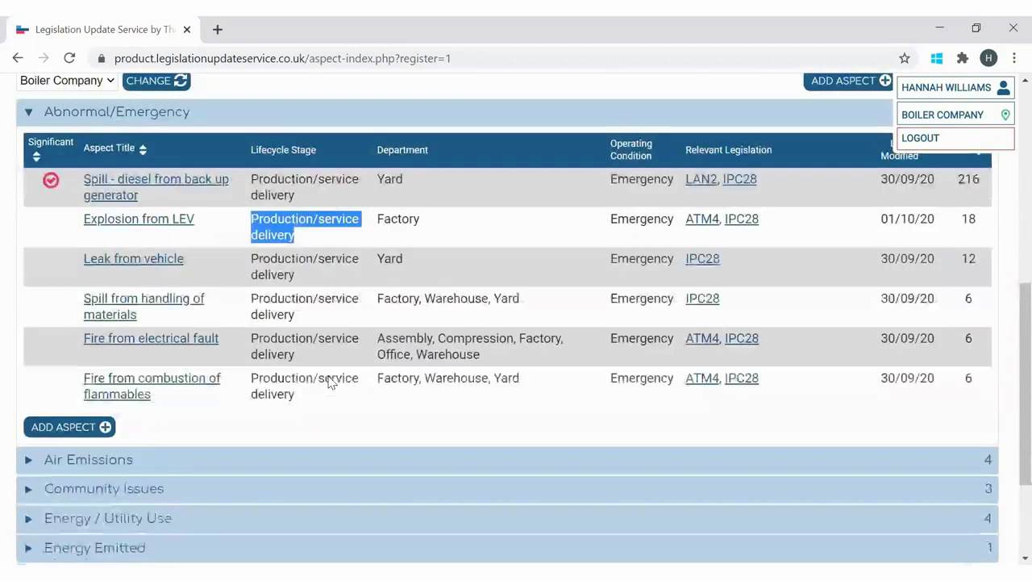
pyautogui.click(327, 203)
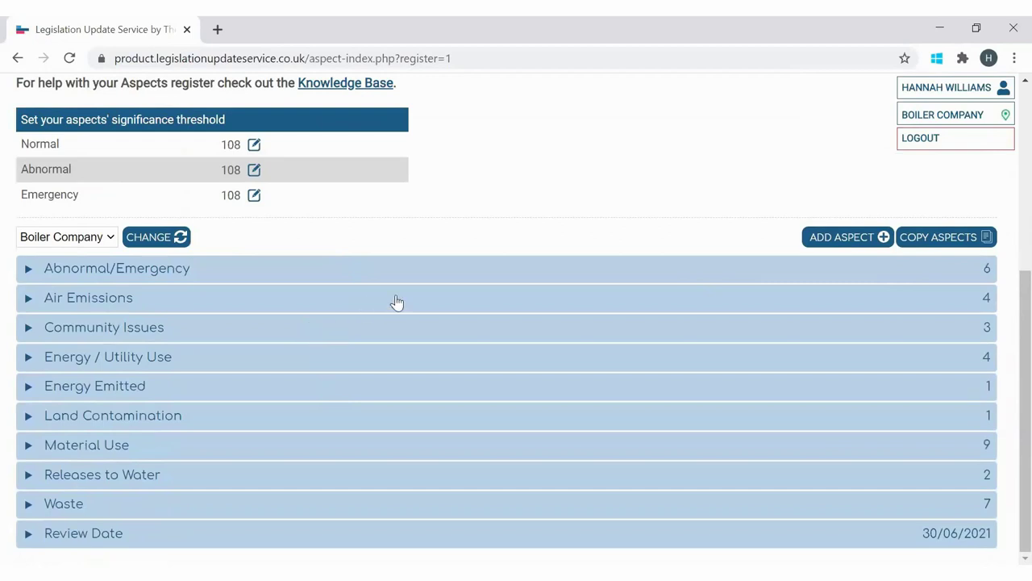
# - Expand Air Emissions and examine the aspects' lifecycle stages, highlighting the title CO2e from transport of products
pyautogui.click(277, 304)
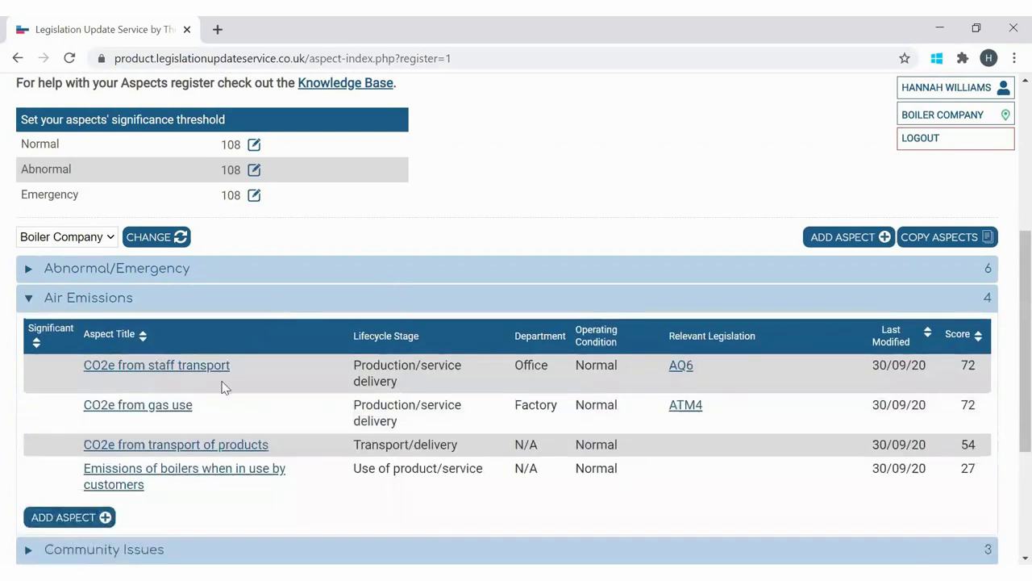
pyautogui.scroll(-2, 278, 390)
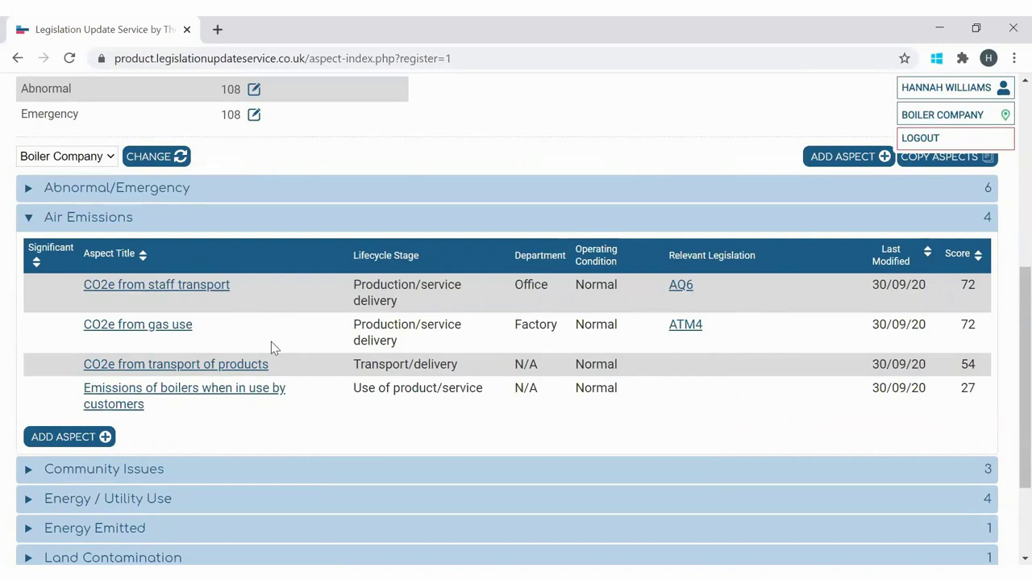
pyautogui.moveTo(284, 372); pyautogui.dragTo(74, 367)
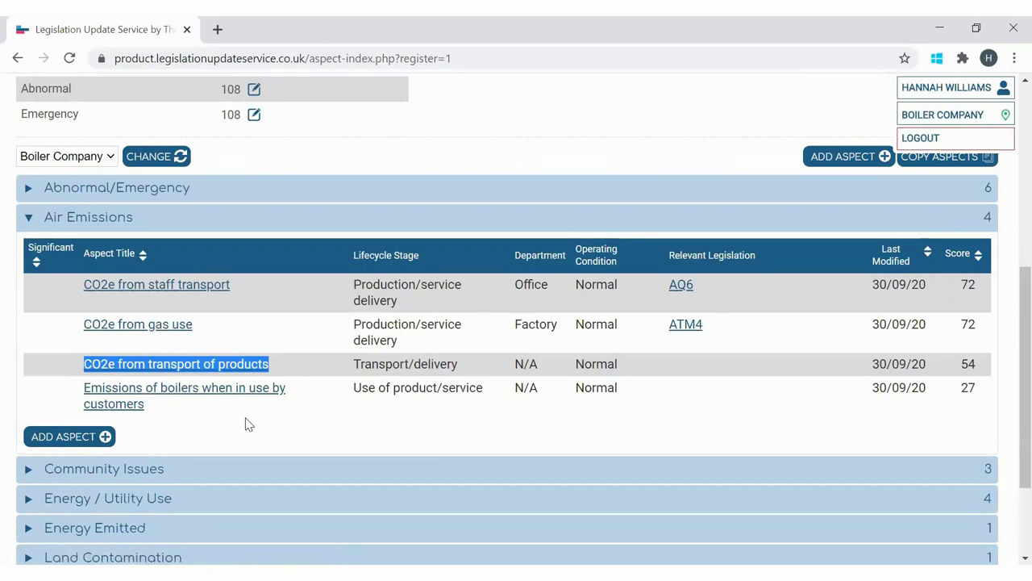
pyautogui.click(295, 368)
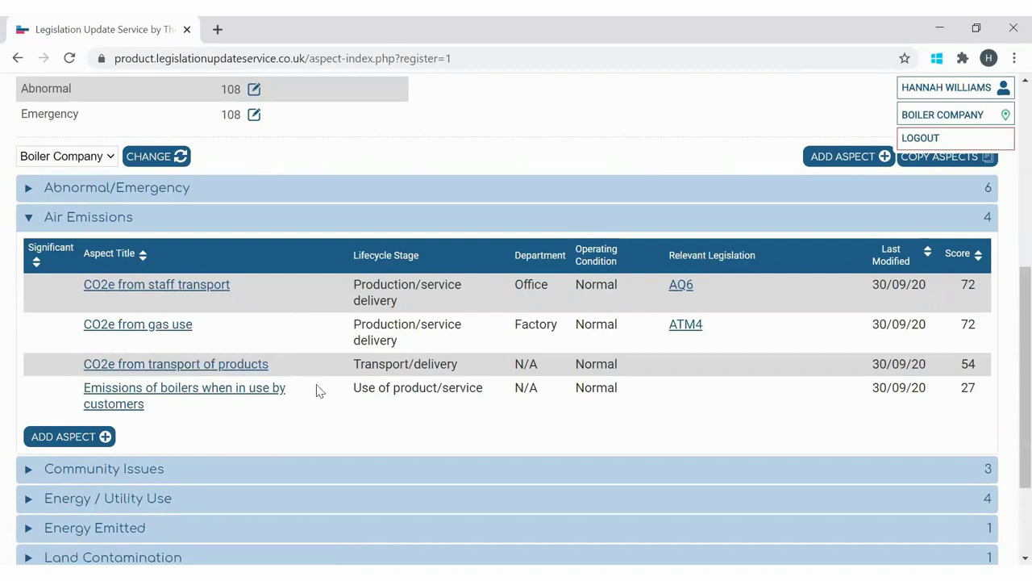
pyautogui.scroll(1, 329, 363)
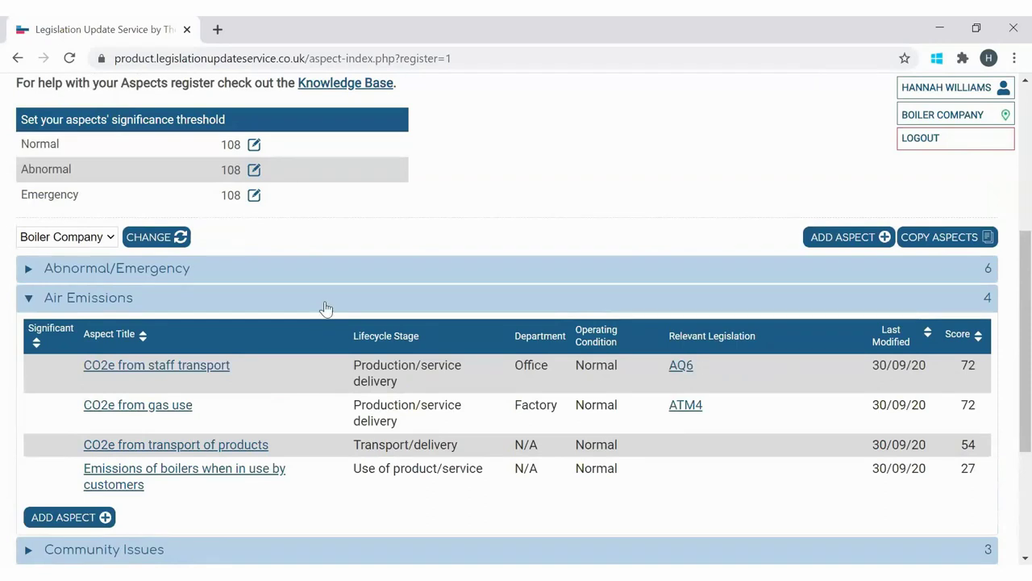
# - Expand the Energy / Utility Use category in the aspects register and open the Electricity aspect
pyautogui.press('alt')
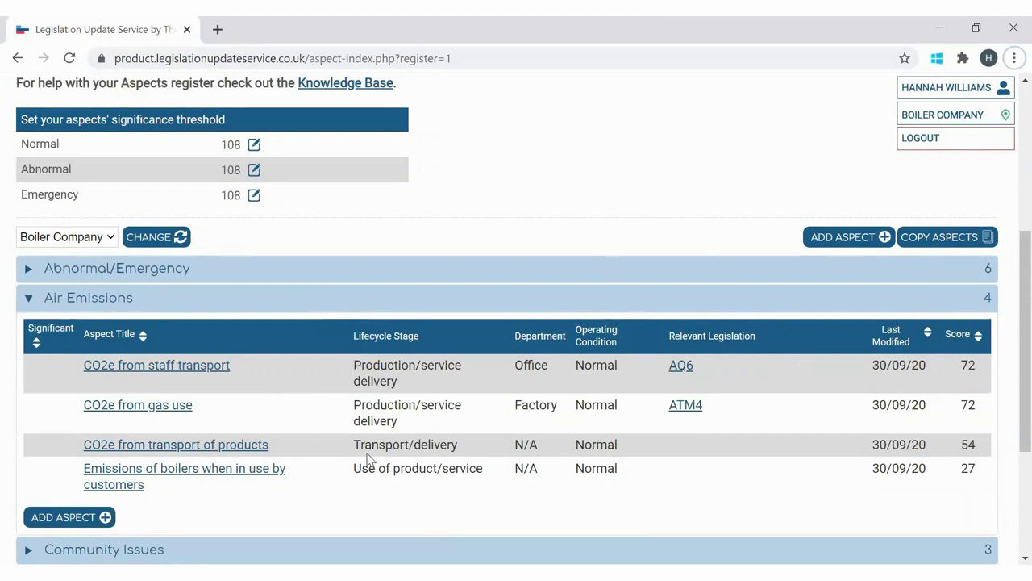
pyautogui.scroll(-2, 375, 415)
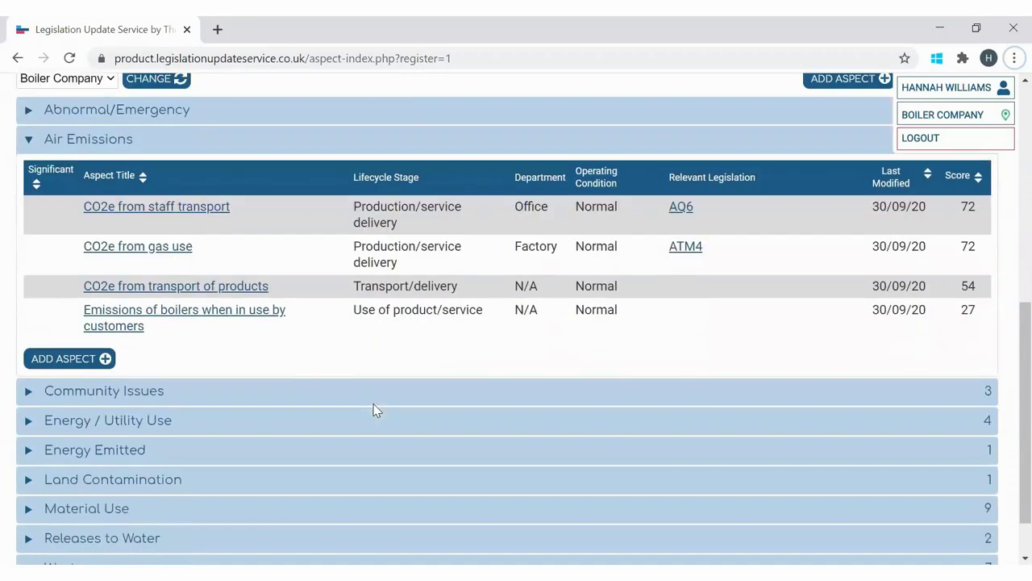
pyautogui.click(362, 420)
pyautogui.scroll(-1, 364, 420)
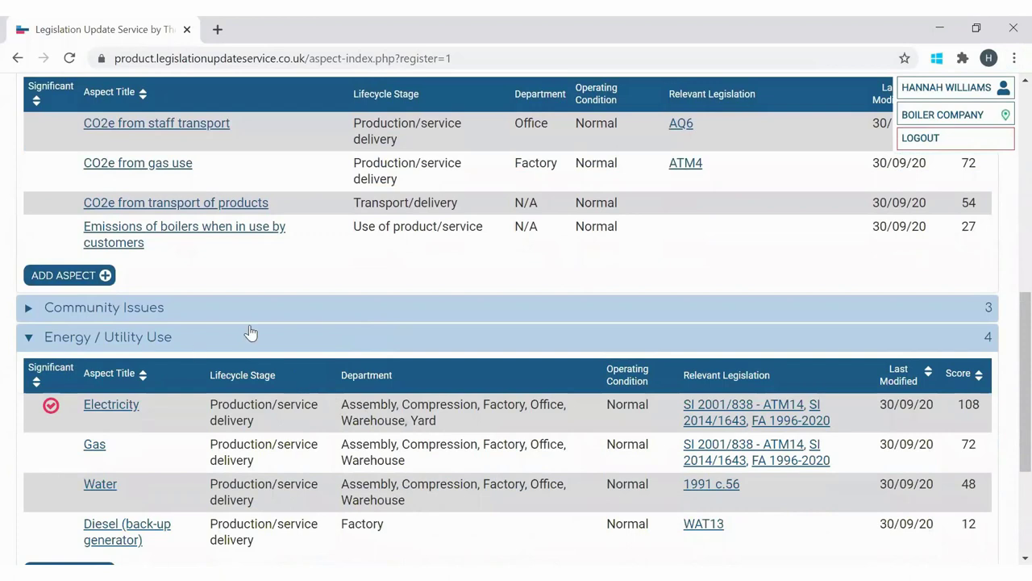
pyautogui.click(124, 406)
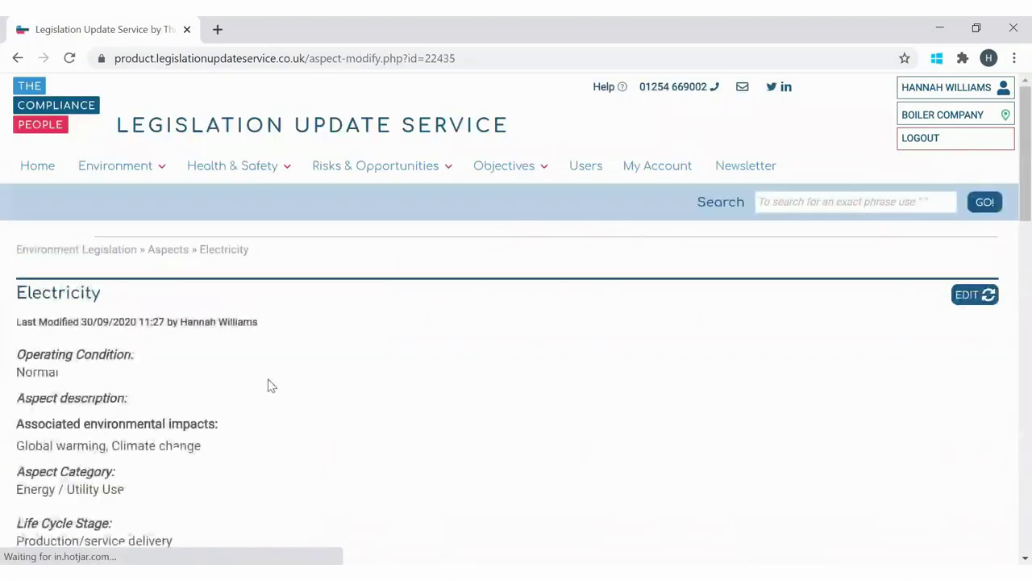
# - Highlight the Electricity aspect's associated environmental impacts and its life cycle stage, and clear the selection
pyautogui.scroll(-1, 305, 373)
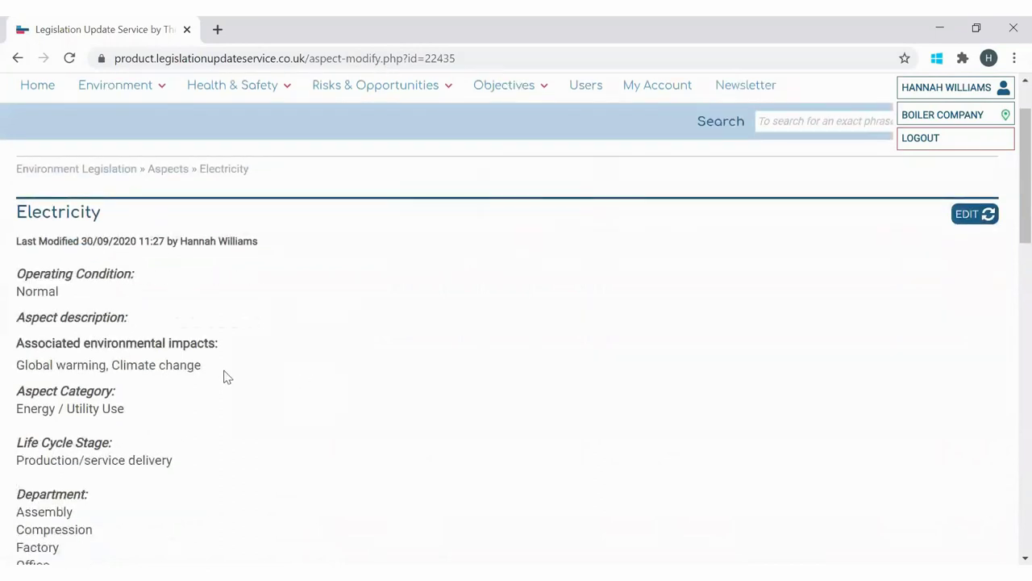
pyautogui.doubleClick(192, 364)
pyautogui.moveTo(134, 352); pyautogui.dragTo(19, 358)
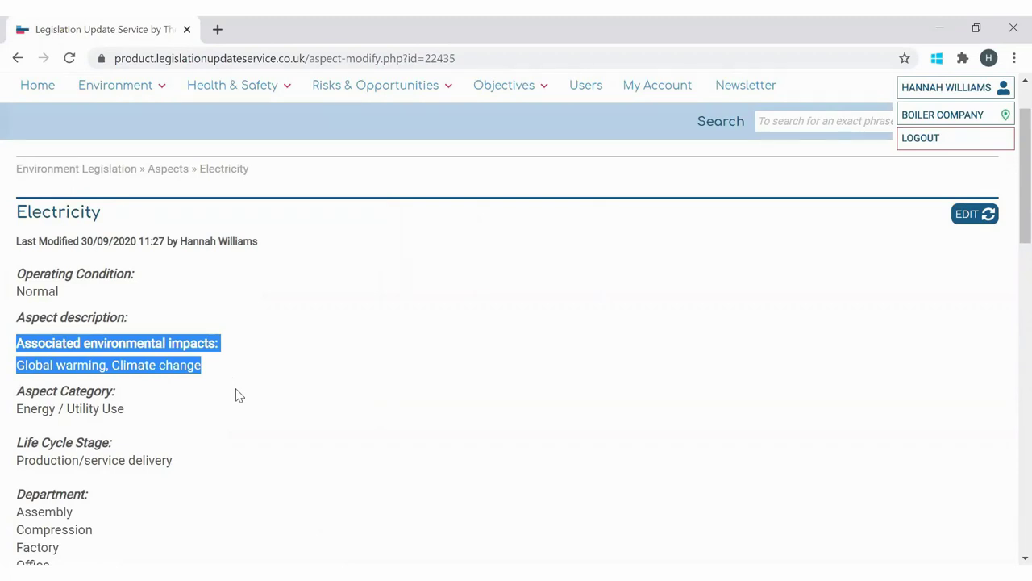
pyautogui.scroll(-1, 237, 392)
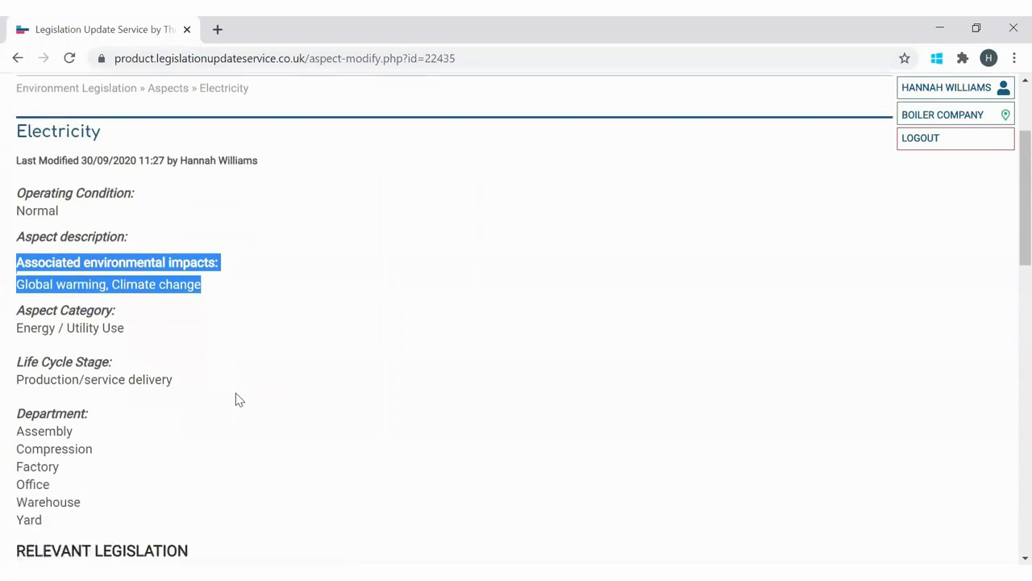
pyautogui.scroll(-1, 235, 398)
pyautogui.moveTo(181, 299); pyautogui.dragTo(18, 288)
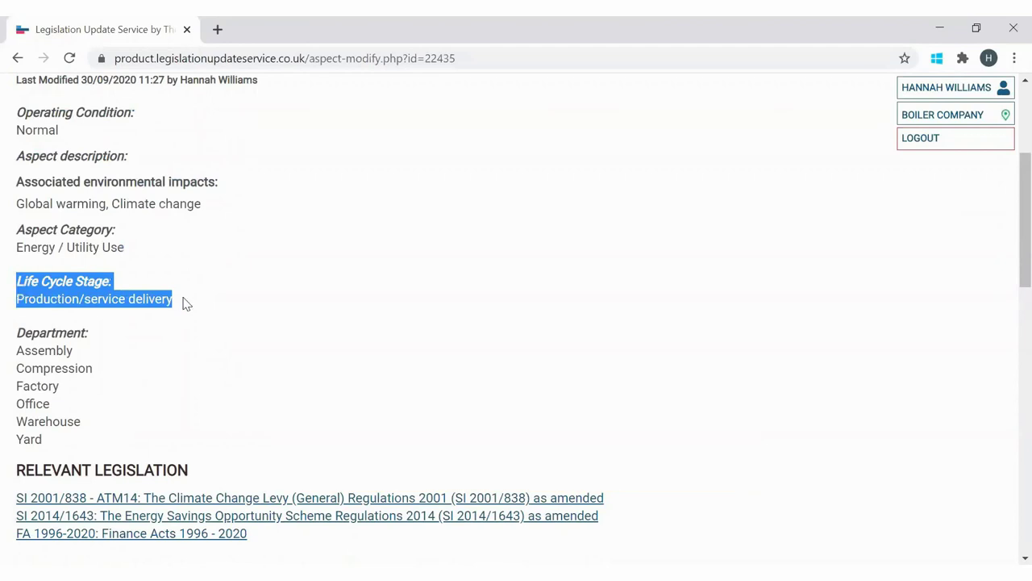
pyautogui.click(185, 303)
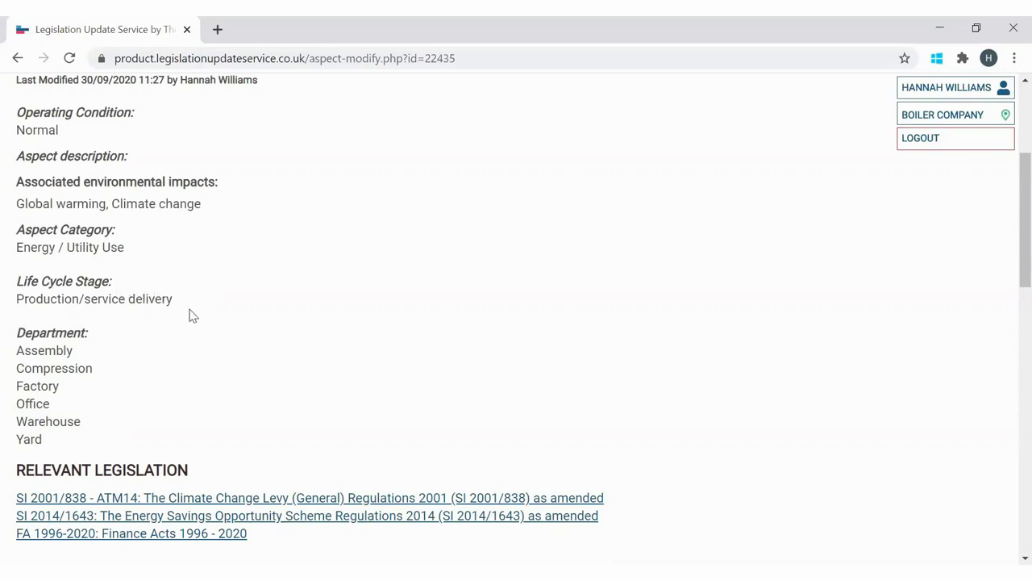
# - Review the Electricity aspect's relevant legislation and significance evaluation, highlighting part of the note under Quantity
pyautogui.scroll(-2, 191, 315)
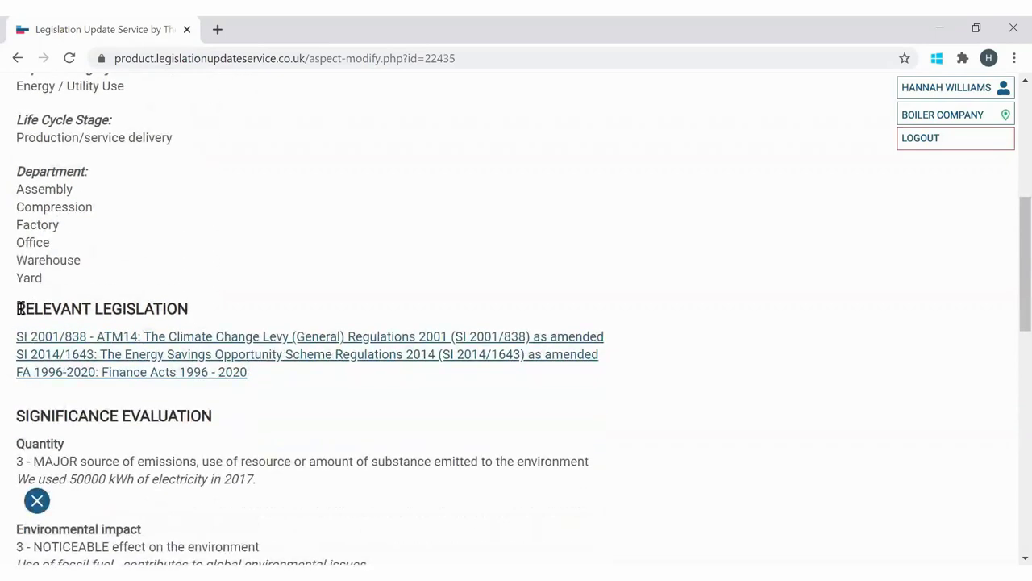
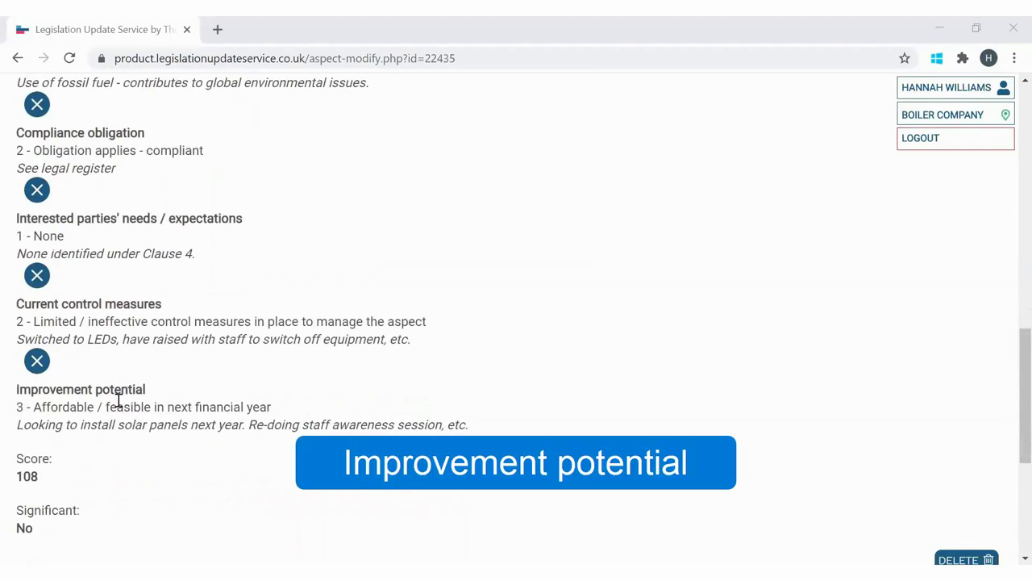
pyautogui.scroll(3, 298, 388)
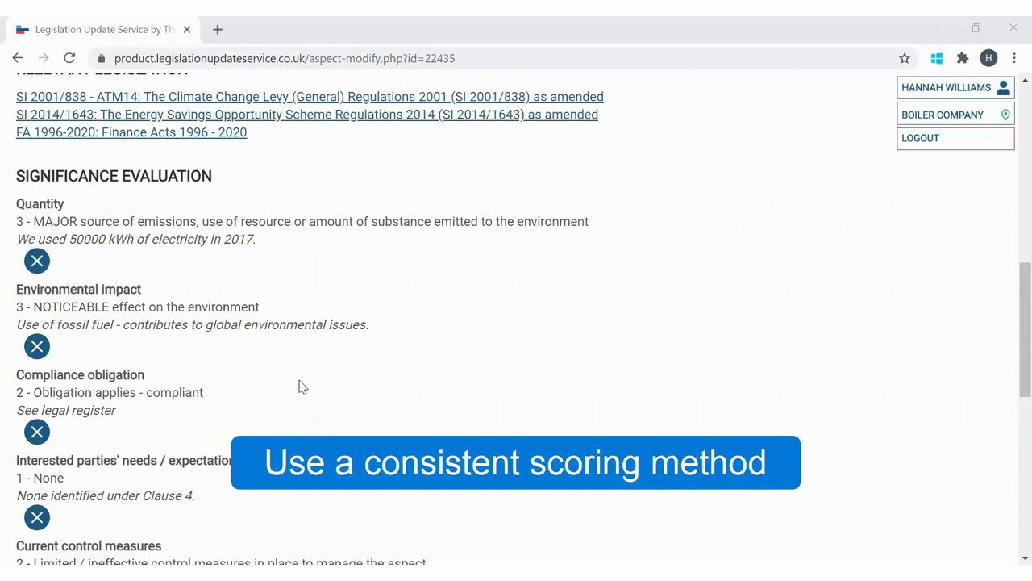
pyautogui.scroll(-1, 299, 387)
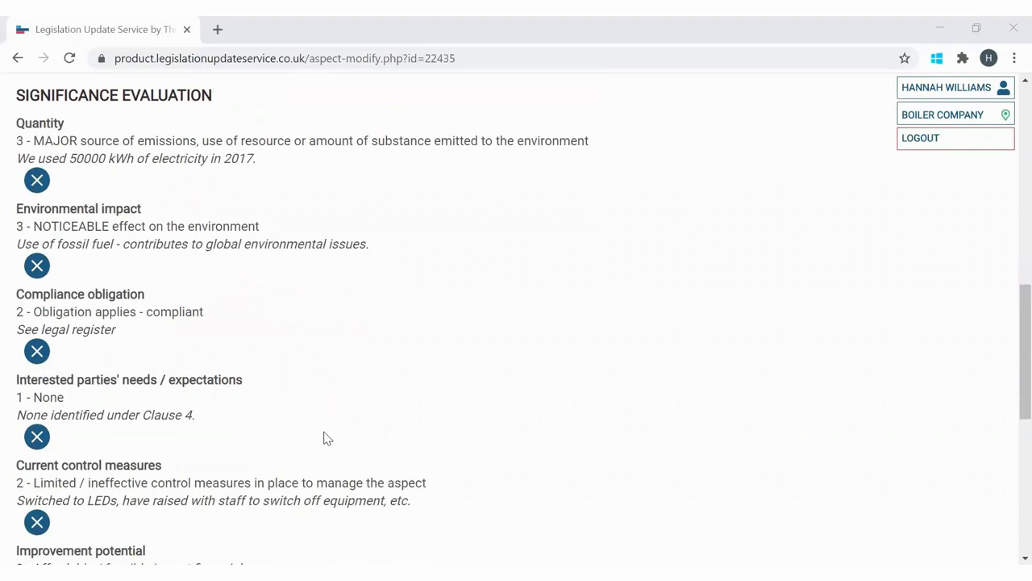
pyautogui.scroll(1, 328, 406)
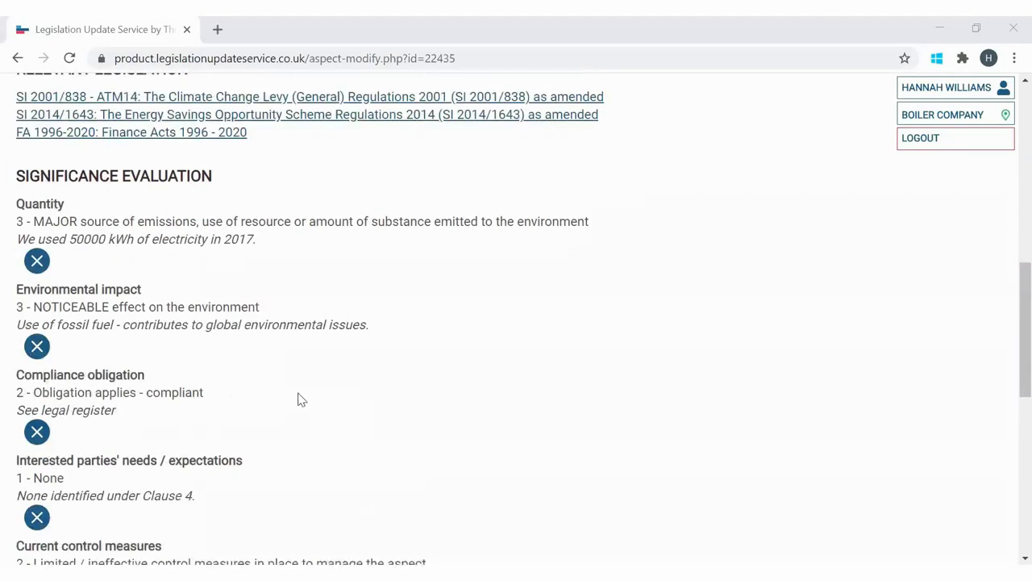
pyautogui.scroll(-2, 294, 397)
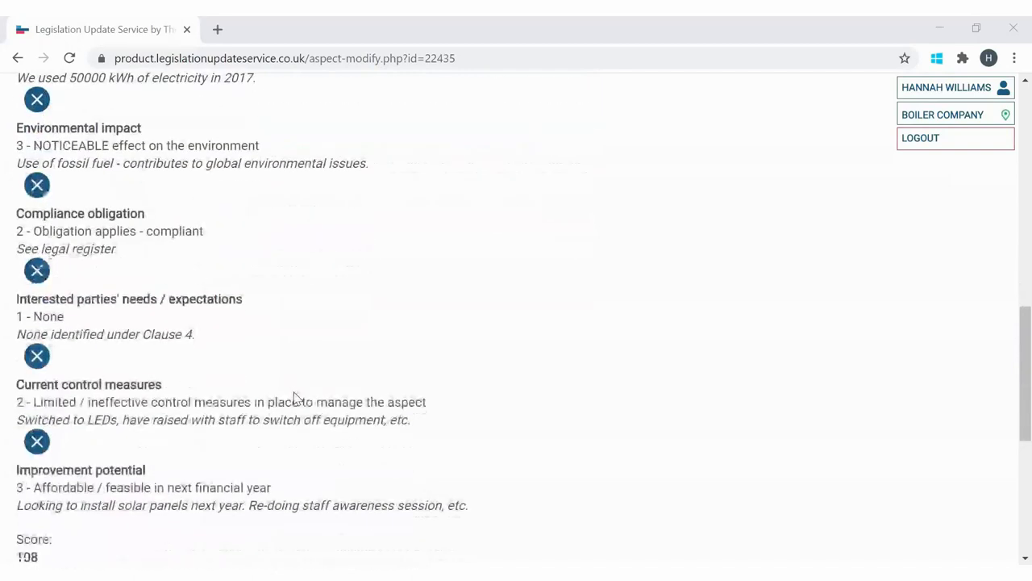
pyautogui.scroll(1, 294, 397)
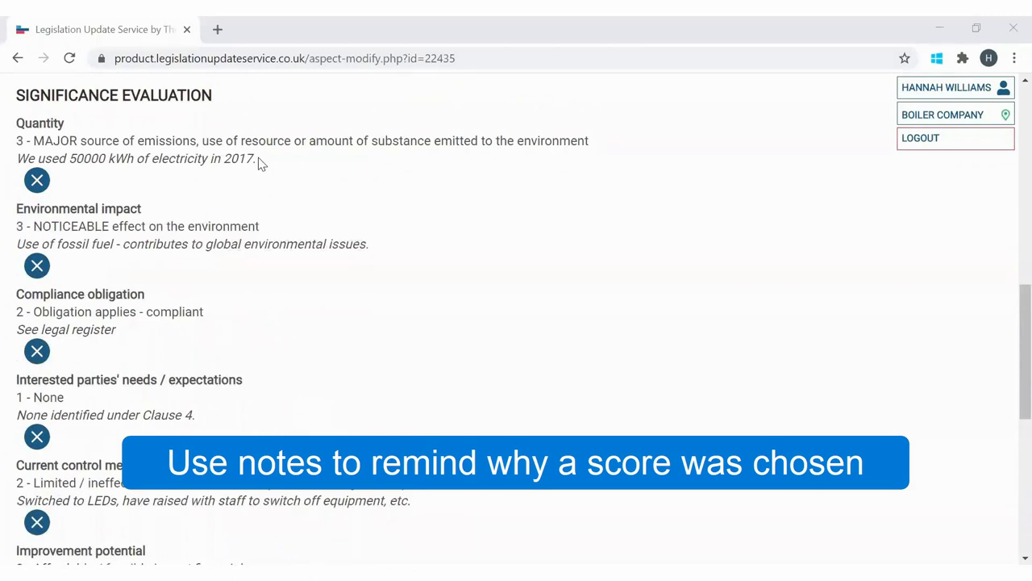
pyautogui.moveTo(258, 158); pyautogui.dragTo(161, 159)
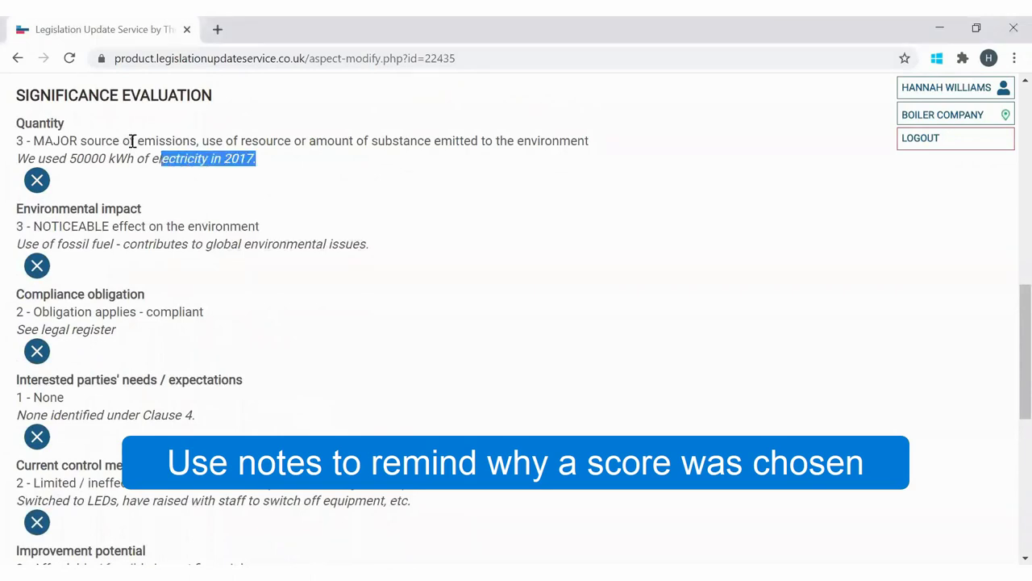
pyautogui.click(363, 275)
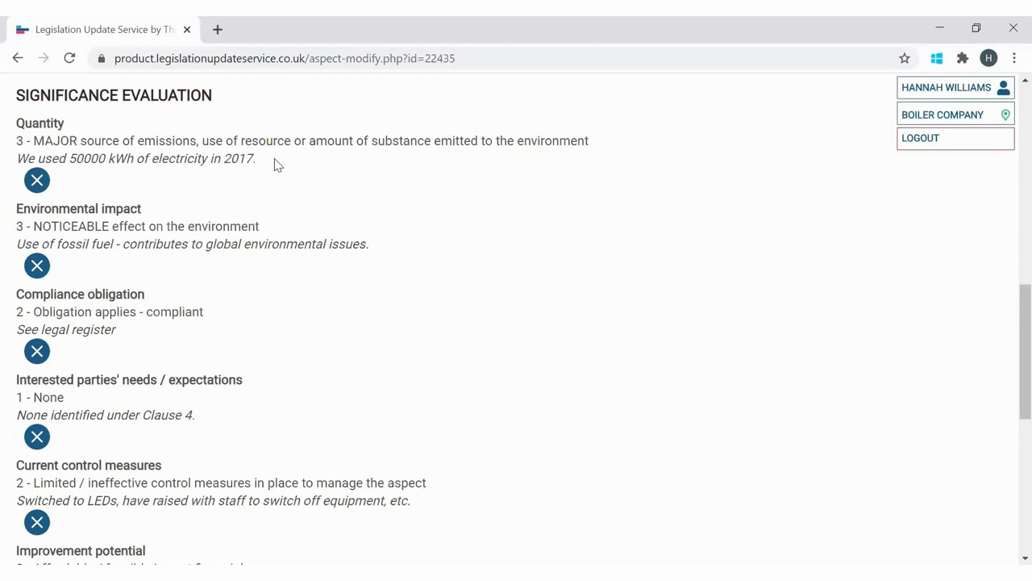
# - Review the remaining significance criteria and their notes, highlighting the note under Improvement potential
pyautogui.scroll(-1, 319, 258)
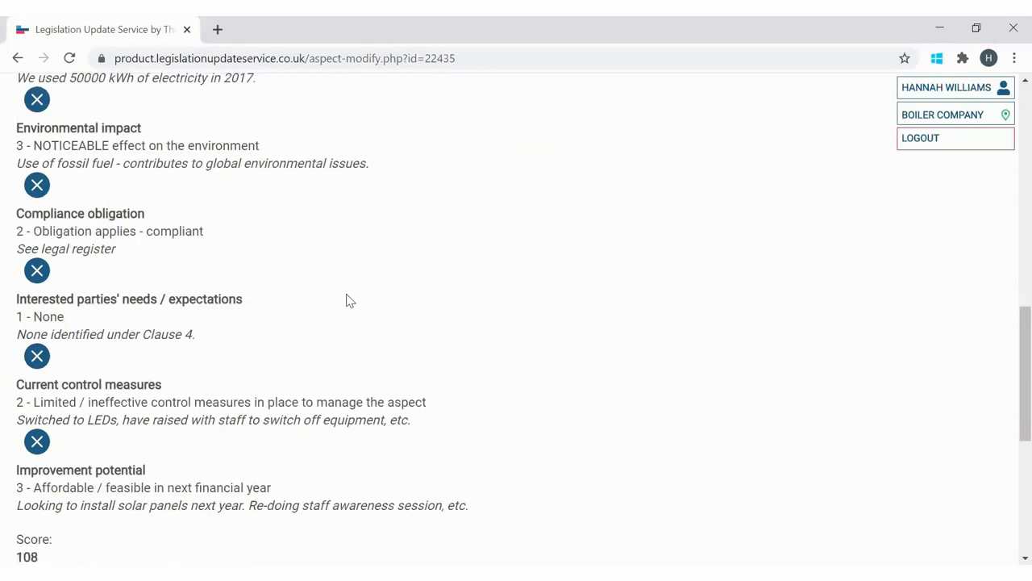
pyautogui.scroll(-2, 443, 315)
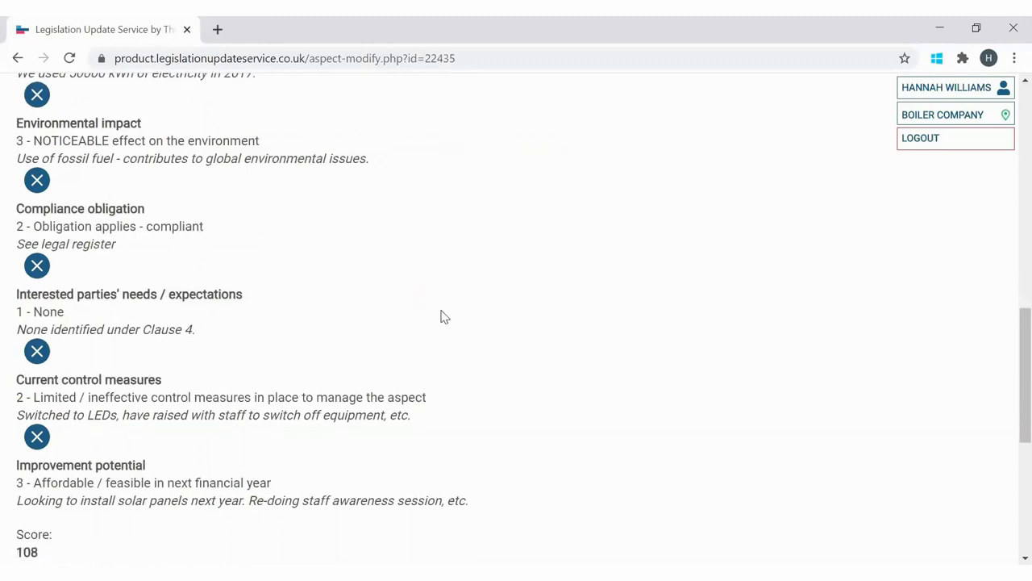
pyautogui.scroll(3, 302, 380)
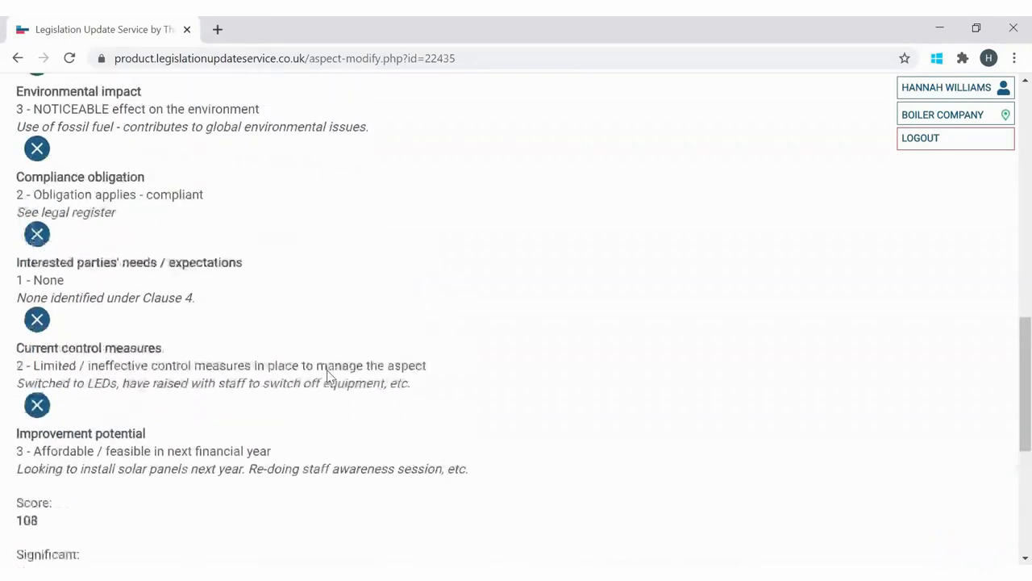
pyautogui.scroll(-2, 327, 375)
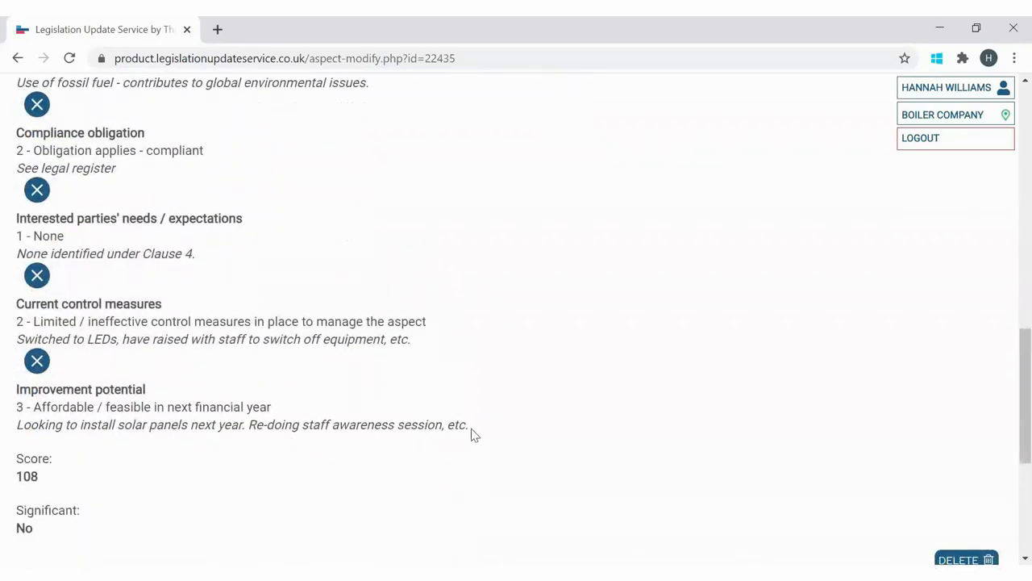
pyautogui.moveTo(472, 434); pyautogui.dragTo(111, 426)
pyautogui.click(118, 449)
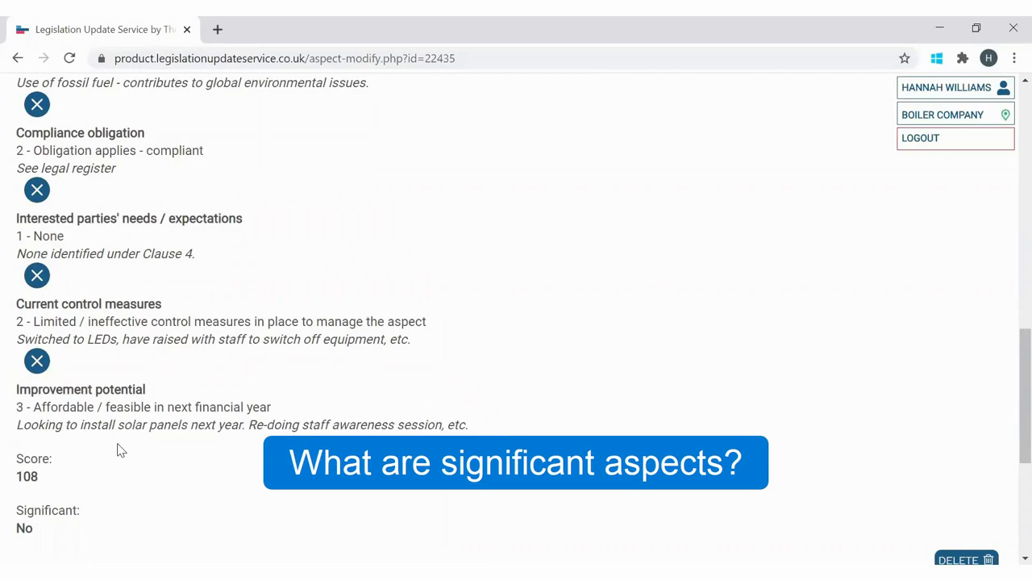
# - Return from the Electricity aspect to the environment Aspects Register
pyautogui.scroll(15, 118, 449)
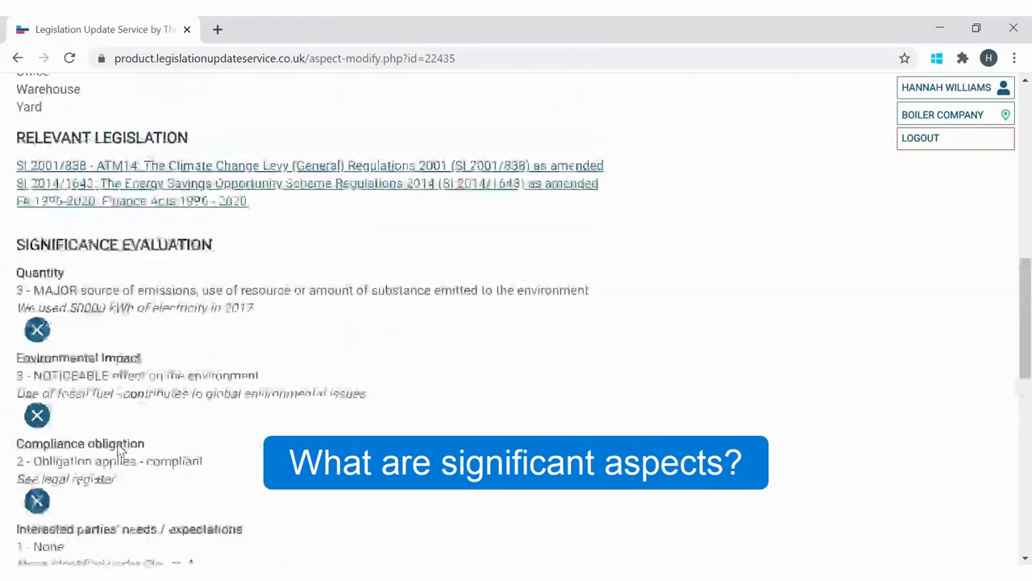
pyautogui.moveTo(135, 171)
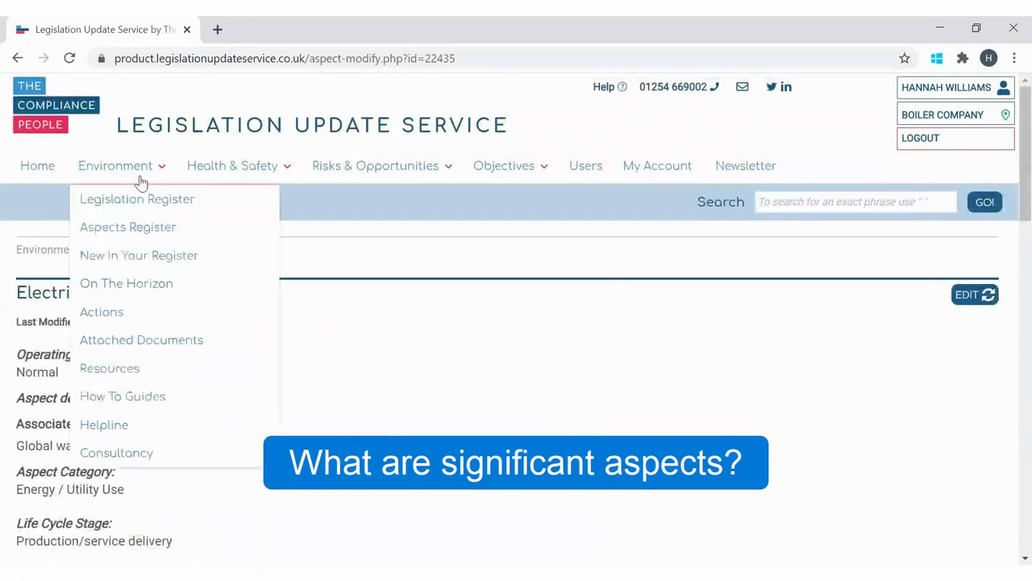
pyautogui.click(136, 229)
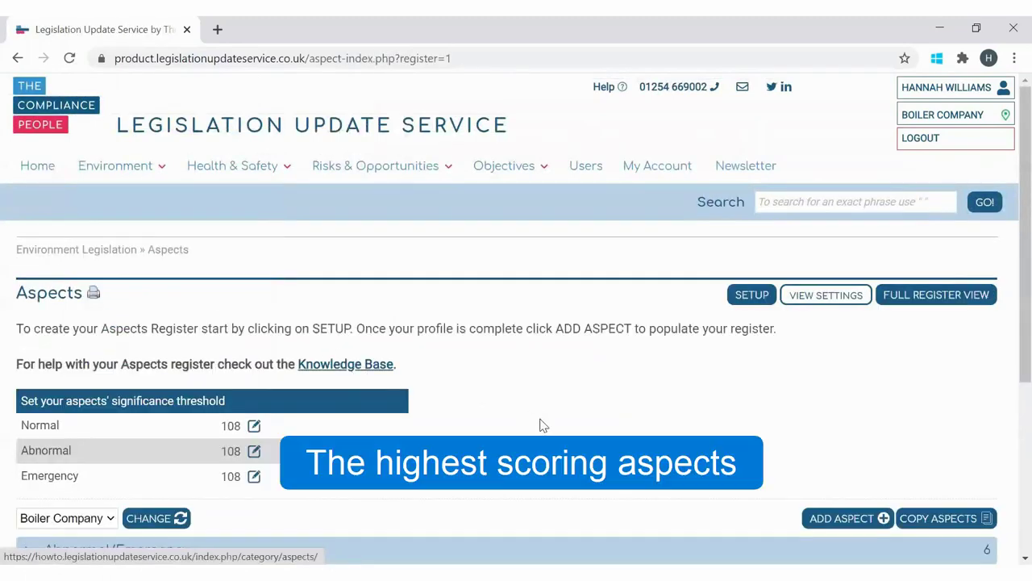
# - Expand the Abnormal/Emergency and Energy / Utility Use categories and check which aspects are marked significant
pyautogui.scroll(-3, 543, 424)
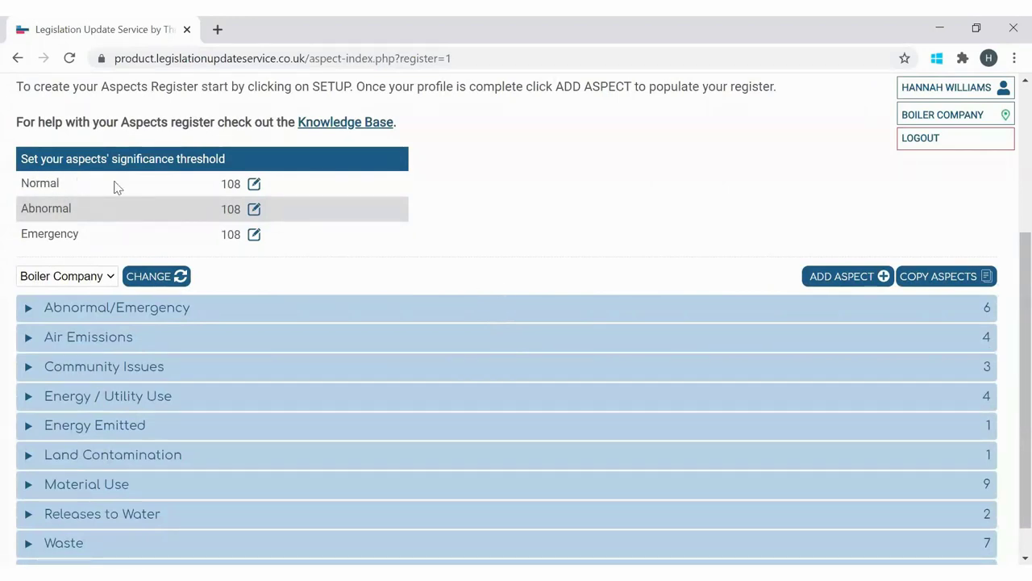
pyautogui.click(379, 311)
pyautogui.scroll(-1, 572, 387)
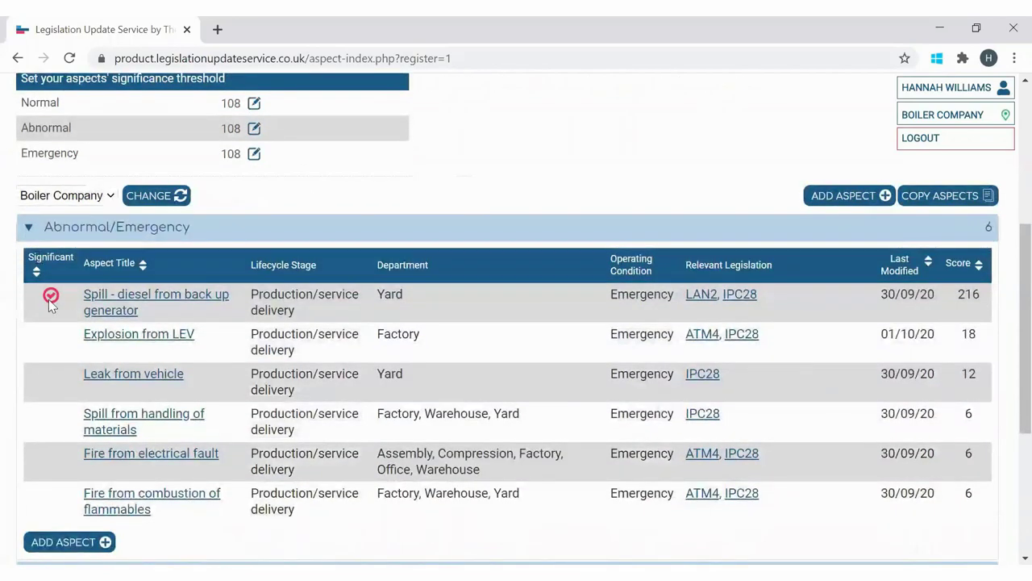
pyautogui.scroll(-2, 78, 355)
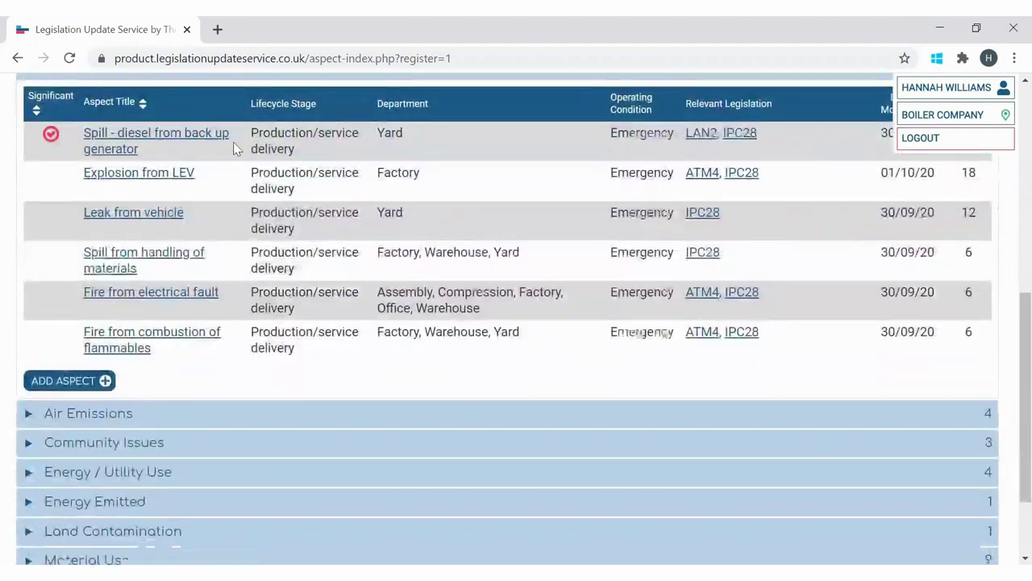
pyautogui.click(219, 472)
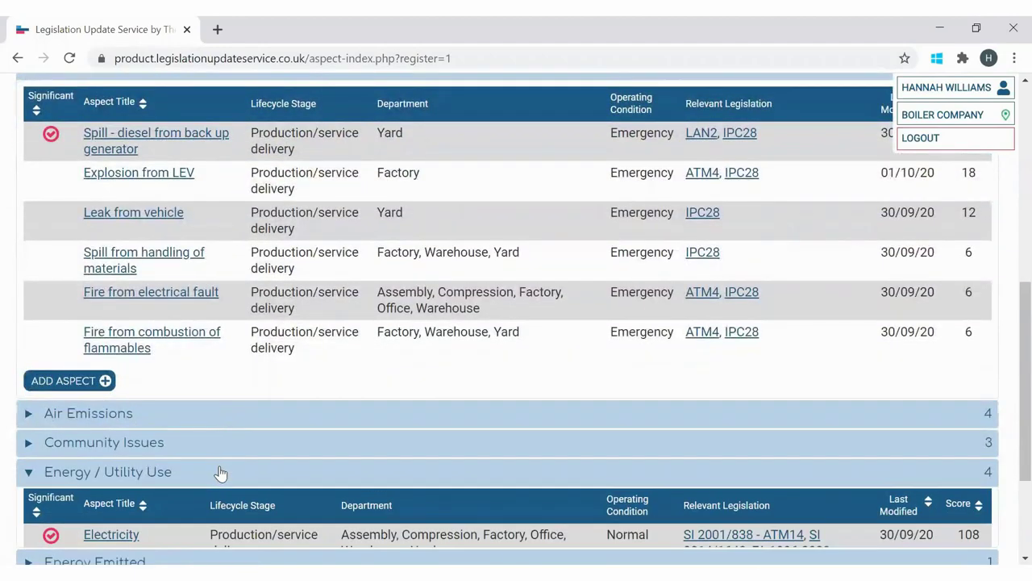
pyautogui.scroll(-3, 145, 387)
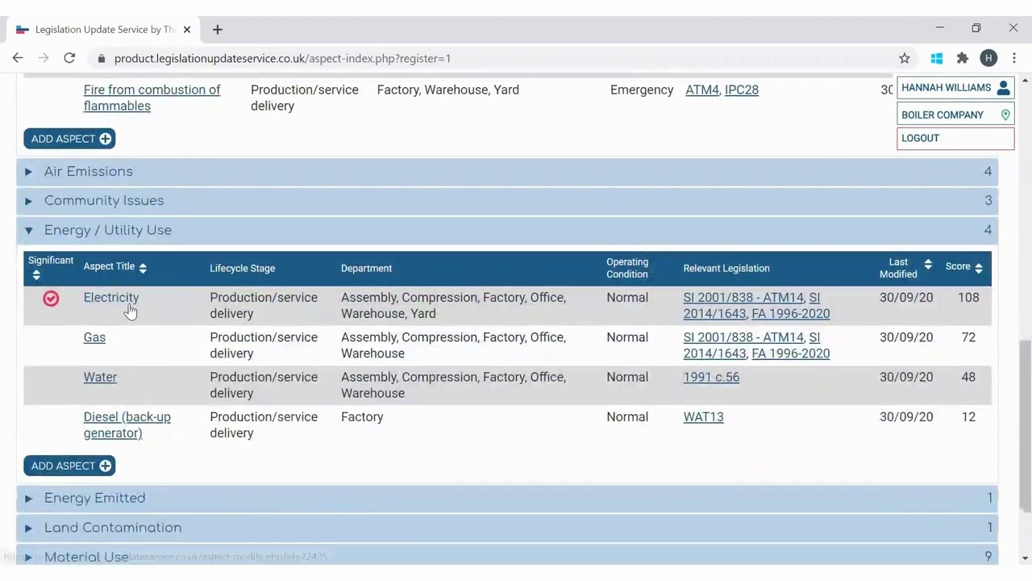
pyautogui.scroll(-1, 756, 365)
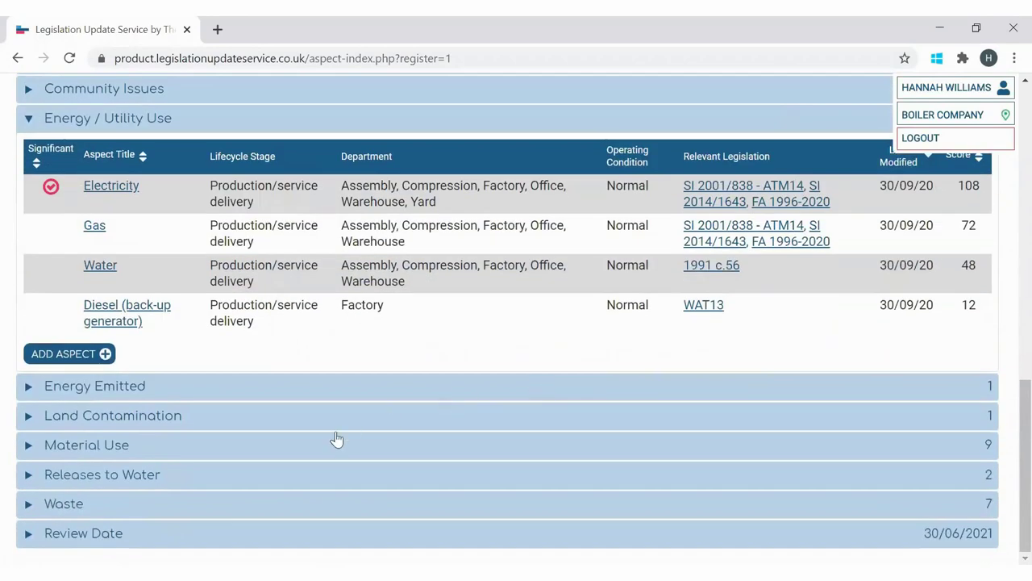
# - Expand the Material Use, Releases to Water and Waste categories and check which aspects are marked significant
pyautogui.click(307, 449)
pyautogui.scroll(-5, 307, 449)
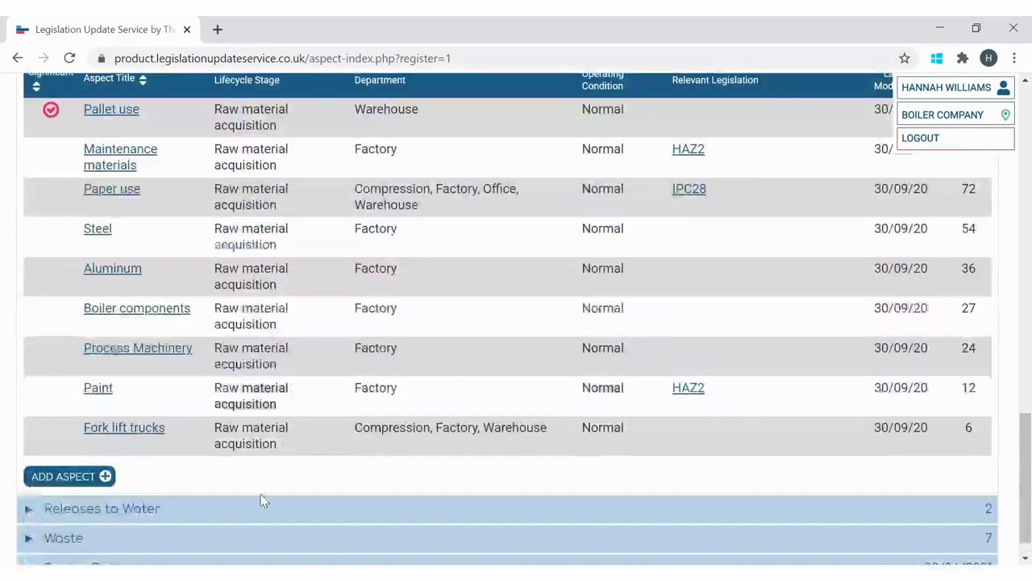
pyautogui.click(260, 516)
pyautogui.scroll(-2, 319, 484)
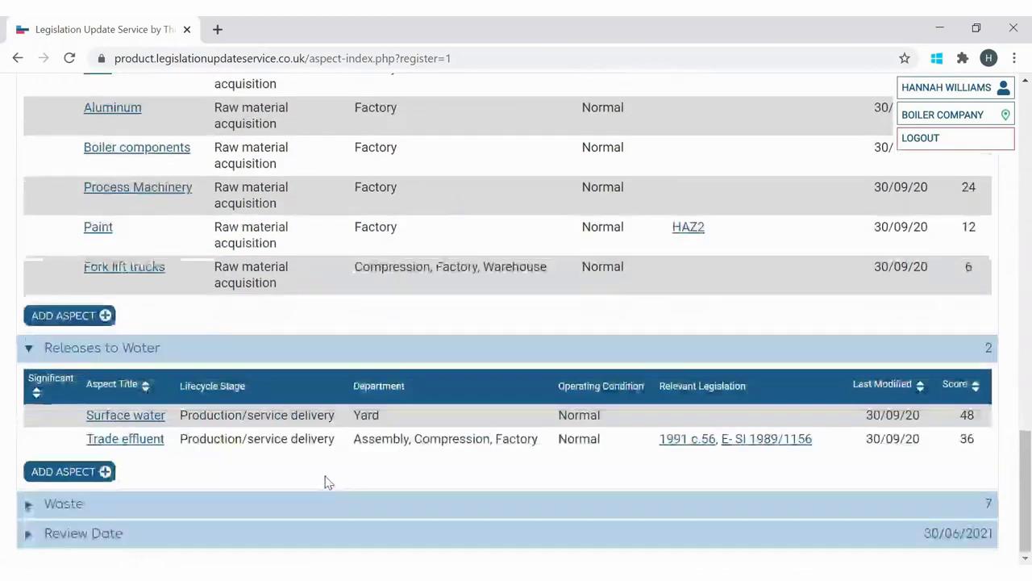
pyautogui.click(355, 496)
pyautogui.scroll(-2, 356, 489)
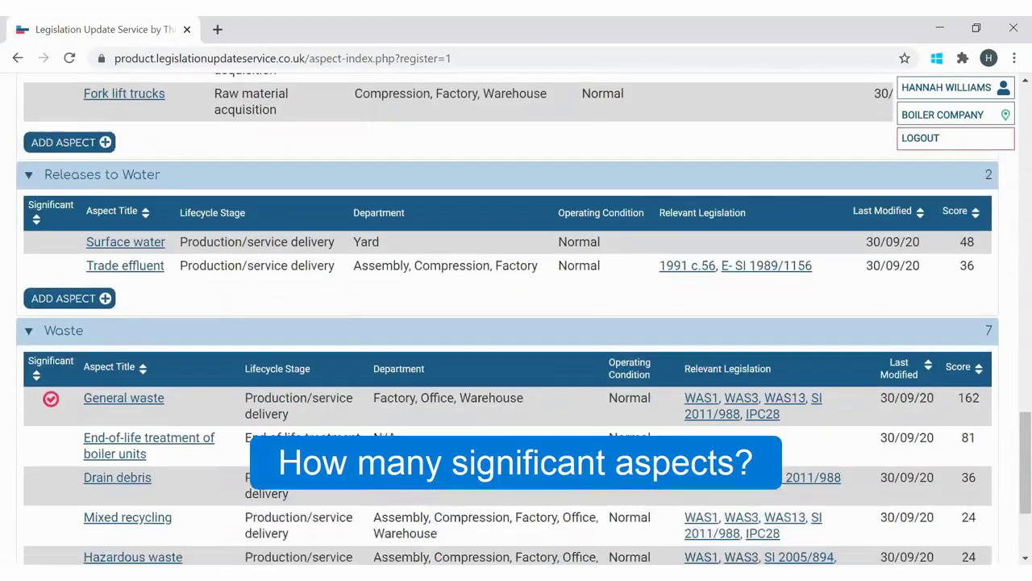
# - Check the remaining Waste aspects for significance, and collapse the Waste, Releases to Water and Material Use categories
pyautogui.scroll(-2, 403, 489)
pyautogui.scroll(2, 431, 556)
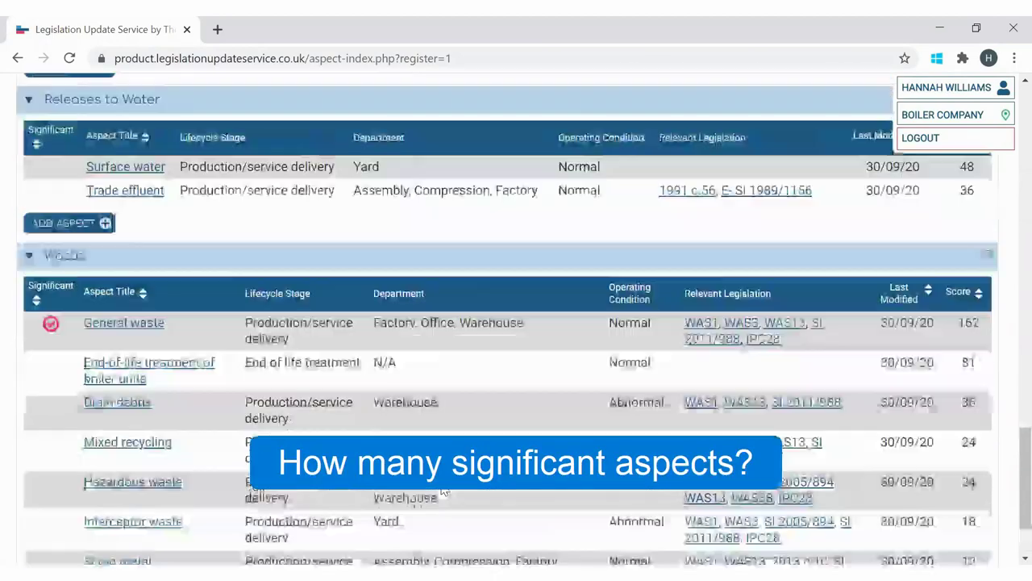
pyautogui.click(392, 313)
pyautogui.scroll(3, 475, 403)
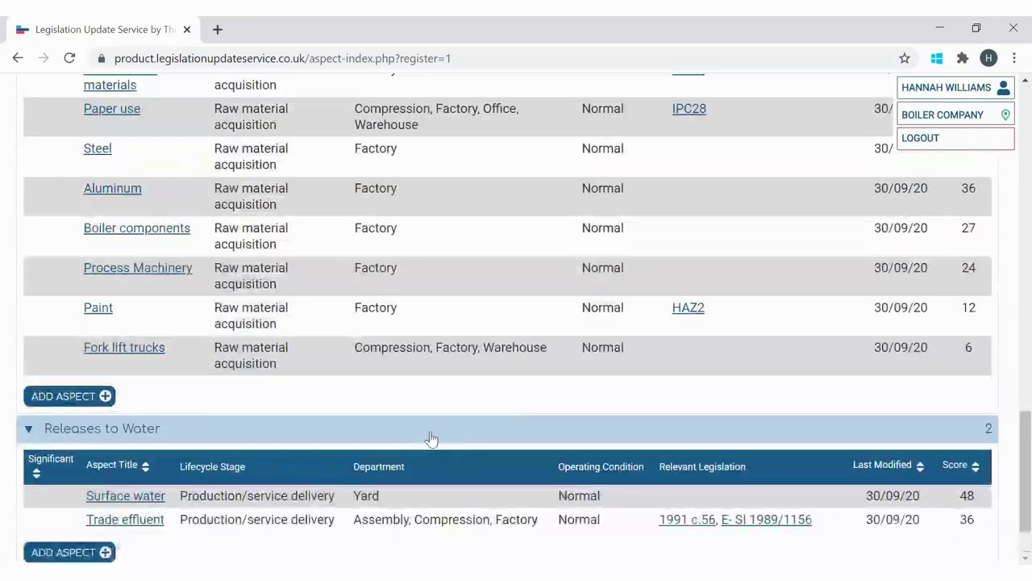
pyautogui.scroll(3, 436, 432)
pyautogui.click(412, 256)
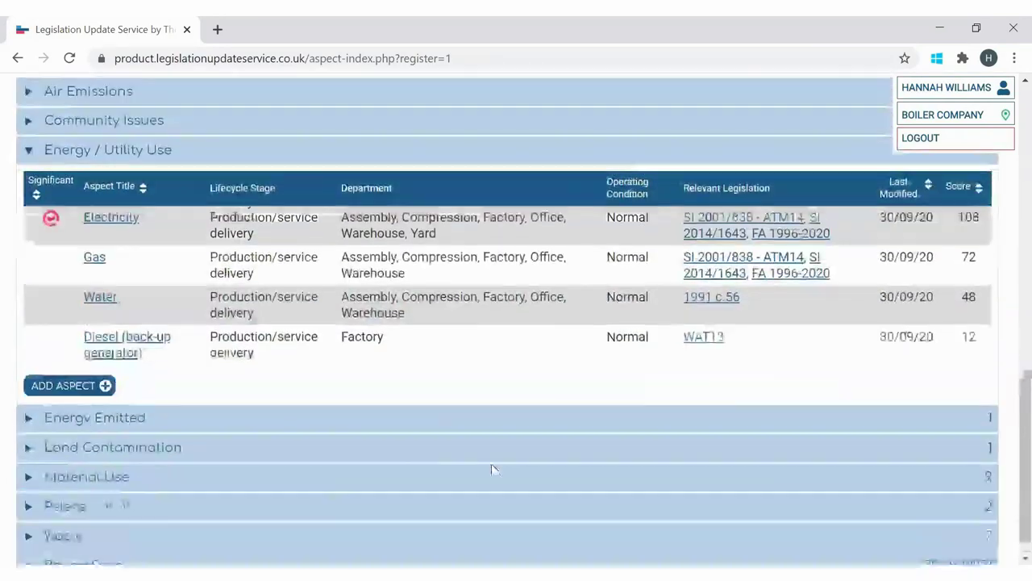
# - Collapse the Energy / Utility Use and Abnormal/Emergency categories of the aspects register
pyautogui.scroll(3, 447, 415)
pyautogui.click(406, 362)
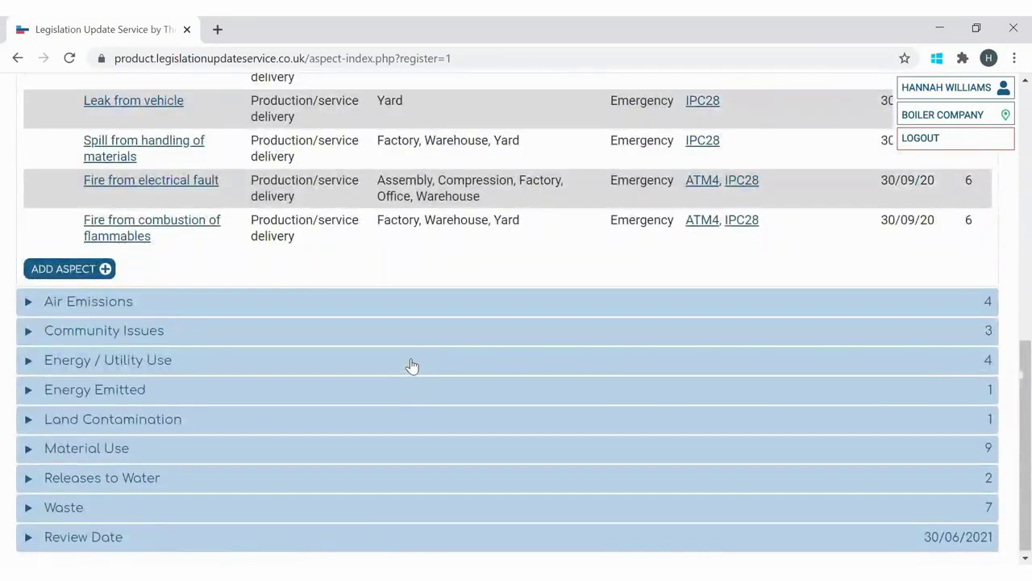
pyautogui.scroll(5, 411, 365)
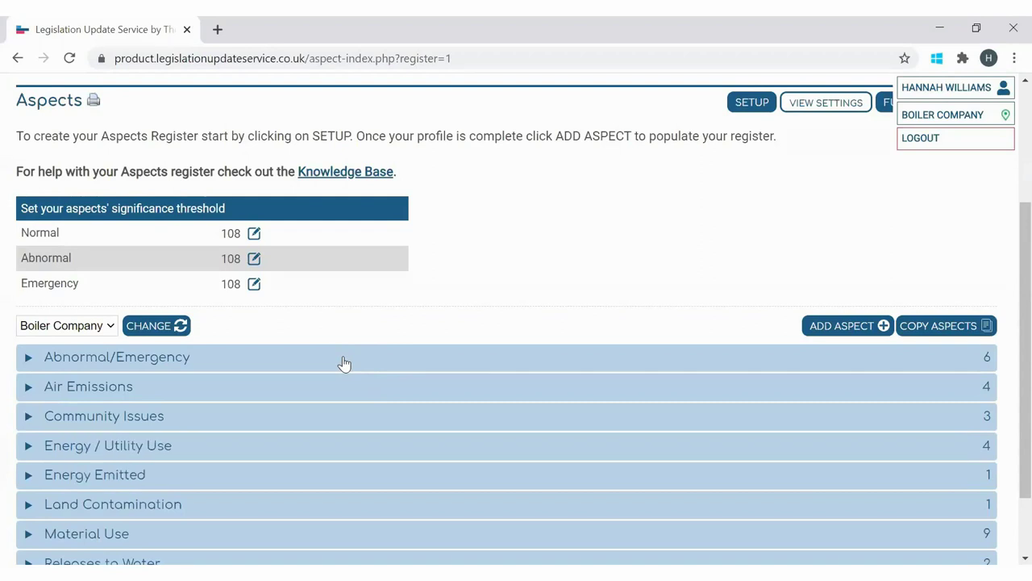
pyautogui.scroll(-2, 344, 363)
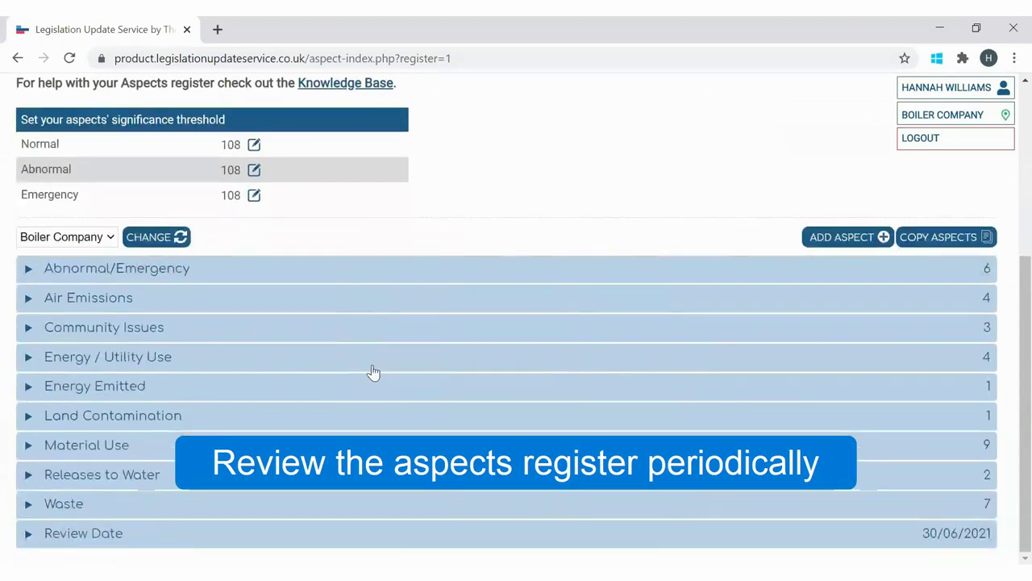